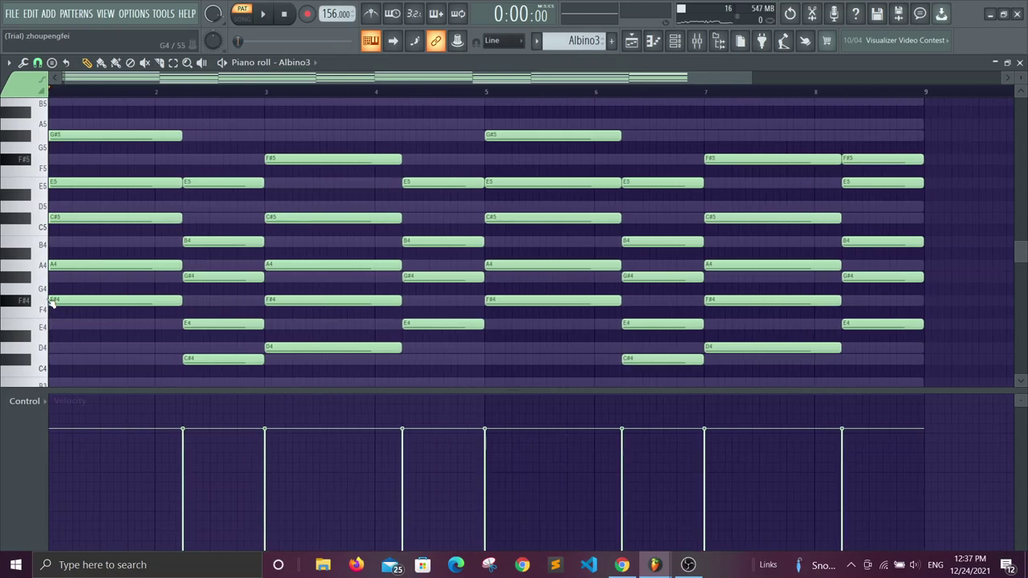
- Play the Albino3 chord progression in the piano roll, stop playback, and audition the first chord
key(space)
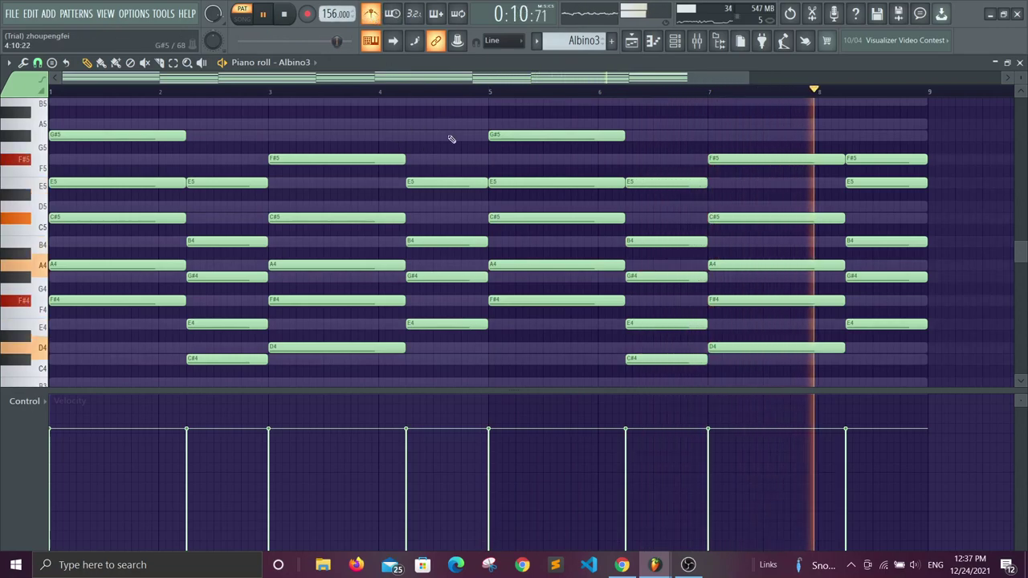
key(space)
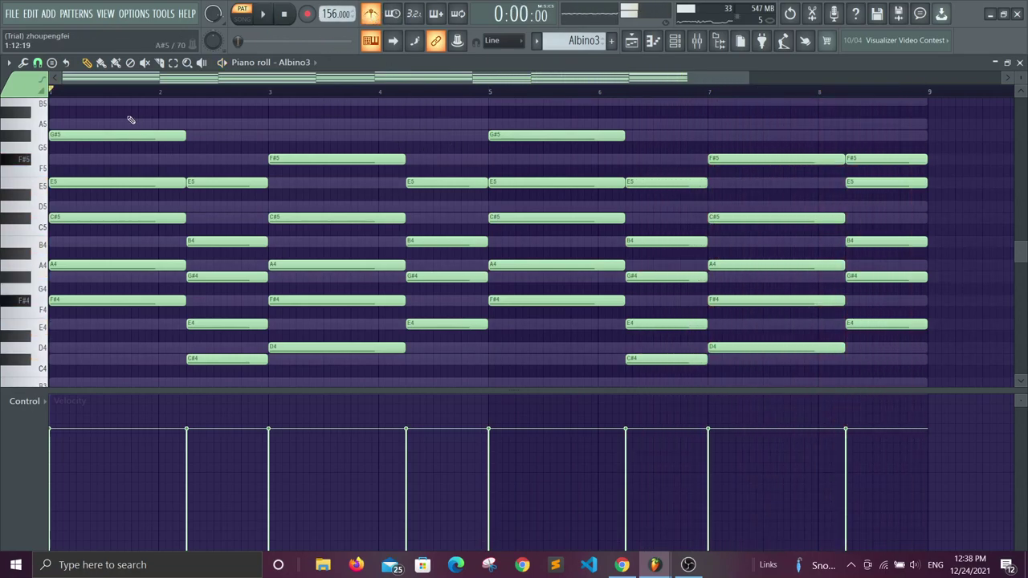
scroll(78, 337, up, 1)
alt+right_click(92, 341)
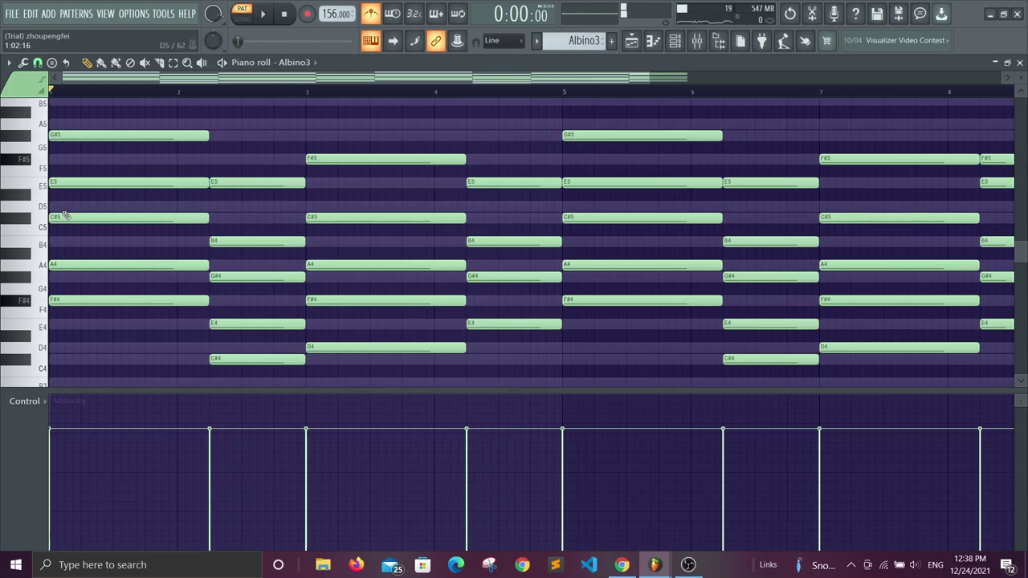
- Try an extra F#5 in the first chord and the second chord's E5 lowered to D5, restoring both chords
click(66, 159)
right_click(70, 158)
drag(228, 180, 224, 205)
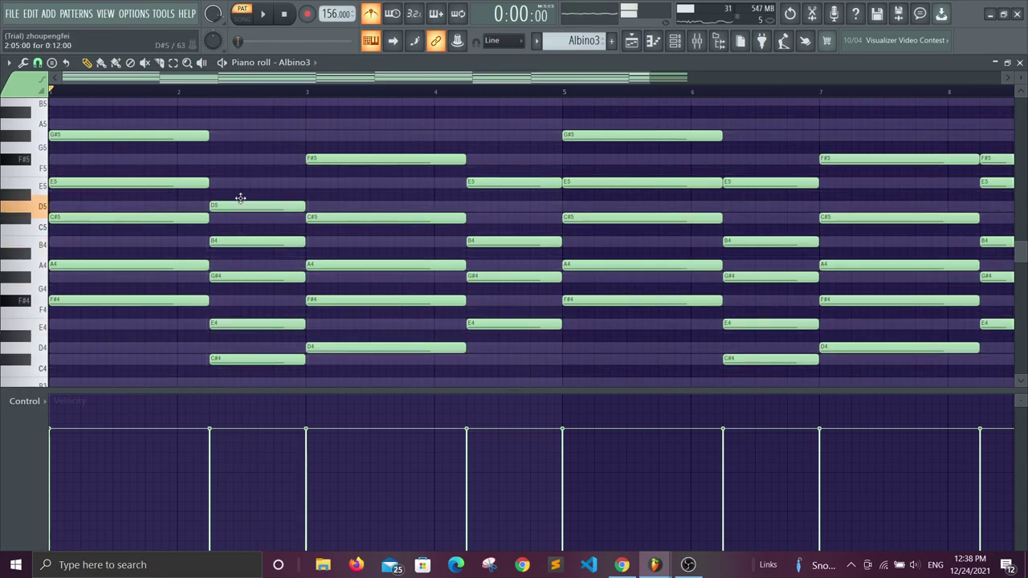
drag(241, 202, 241, 178)
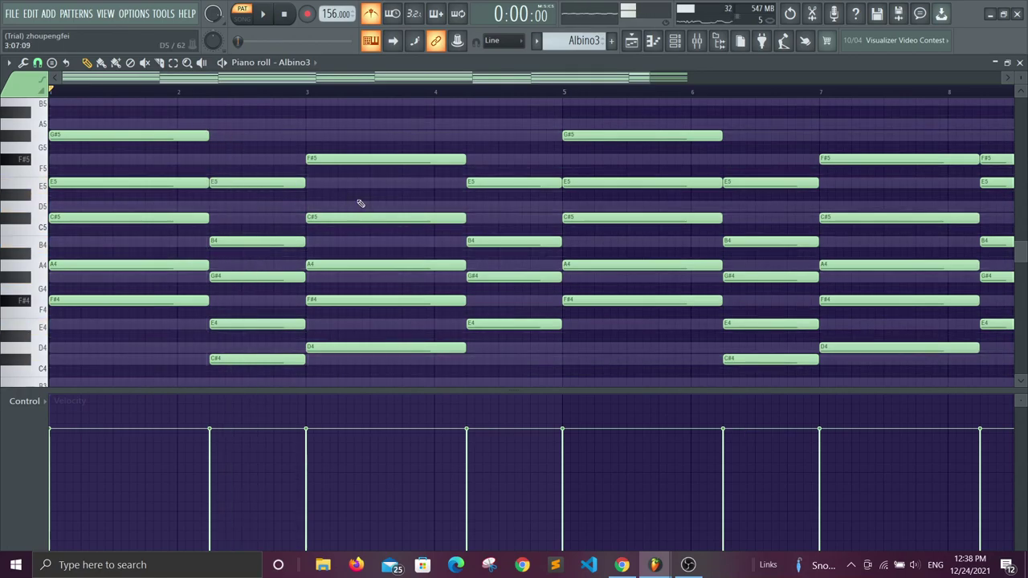
- Audition the third chord at bar 3 and the fourth chord in bar 4, including their highest notes
mouse_move(343, 163)
mouse_down()
mouse_move(344, 193)
mouse_move(344, 158)
mouse_up()
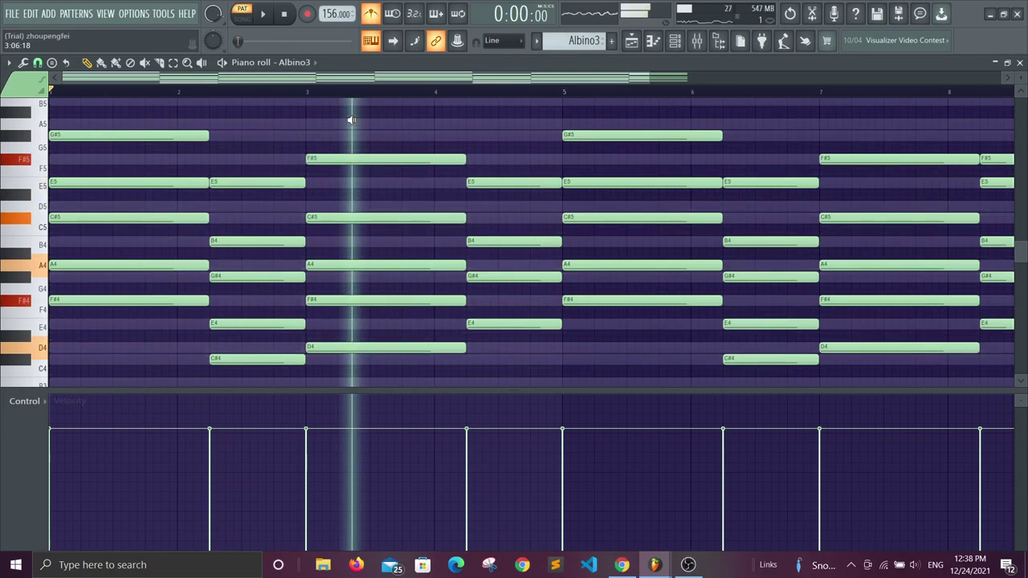
mouse_move(514, 185)
mouse_down()
mouse_move(505, 206)
mouse_move(497, 178)
mouse_up()
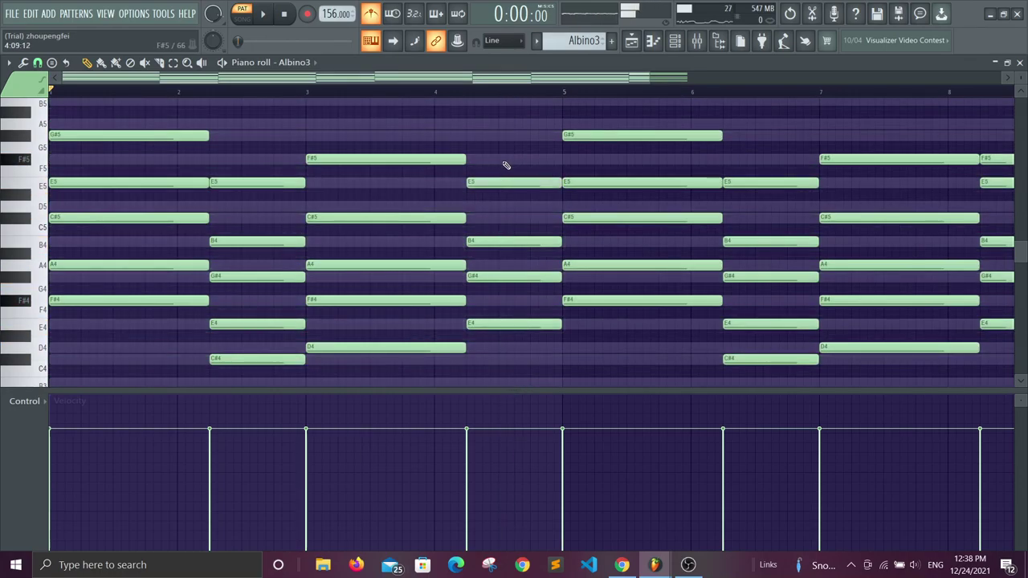
alt+right_click(400, 129)
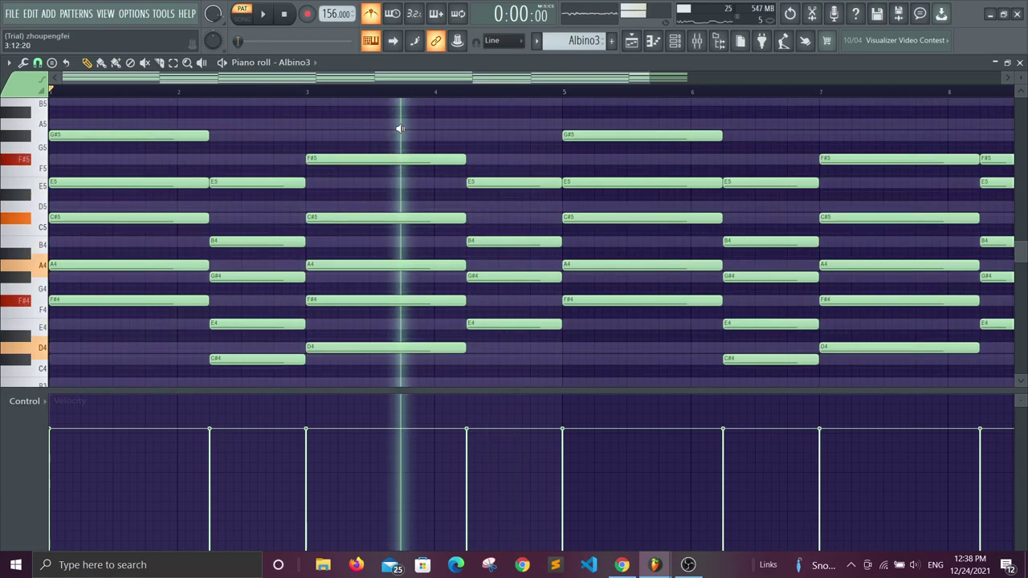
click(488, 137)
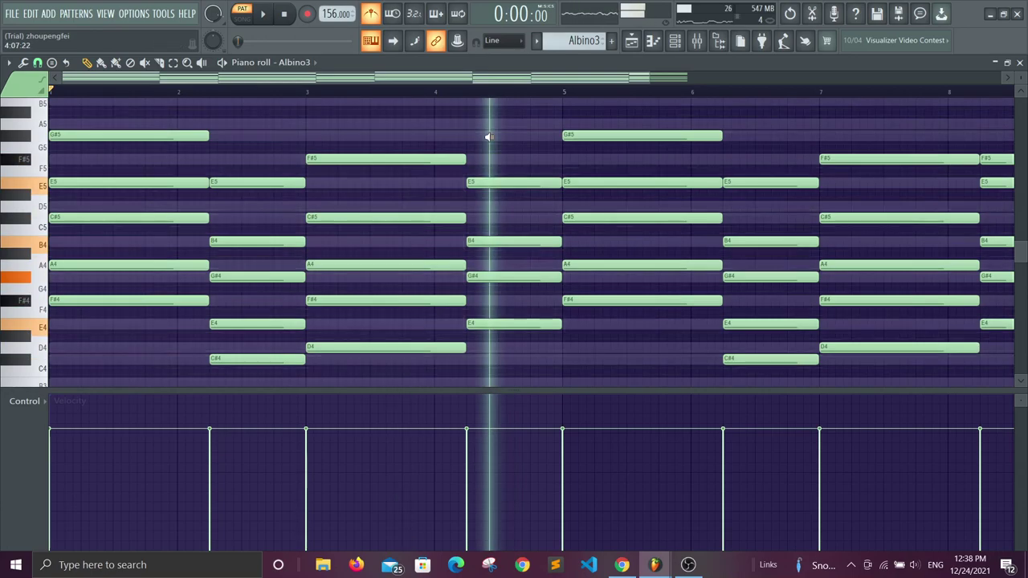
- Try a G#5 note above the fourth chord, audition it against the third chord, and remove the note
click(467, 135)
alt+right_click(377, 128)
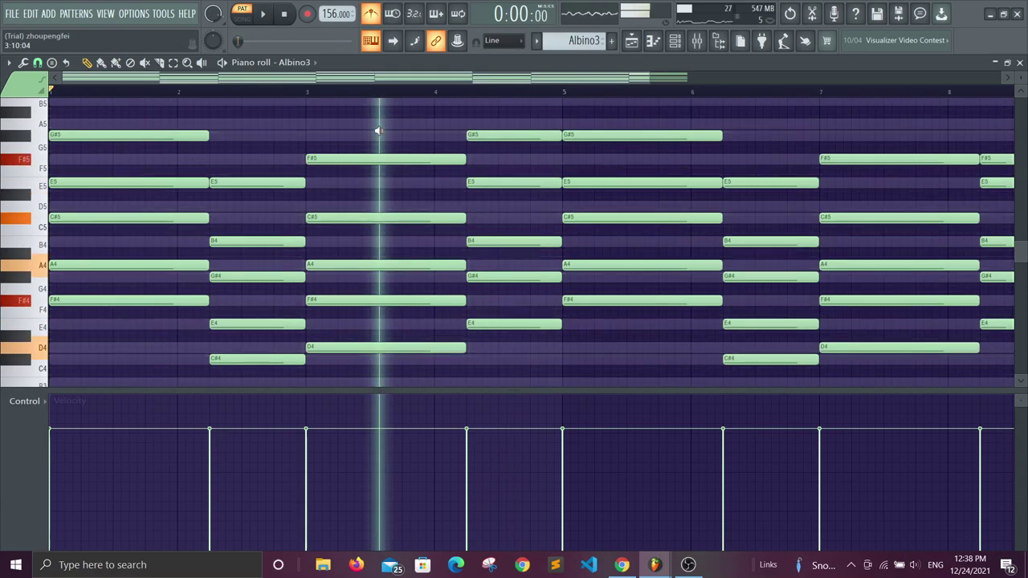
alt+right_click(520, 117)
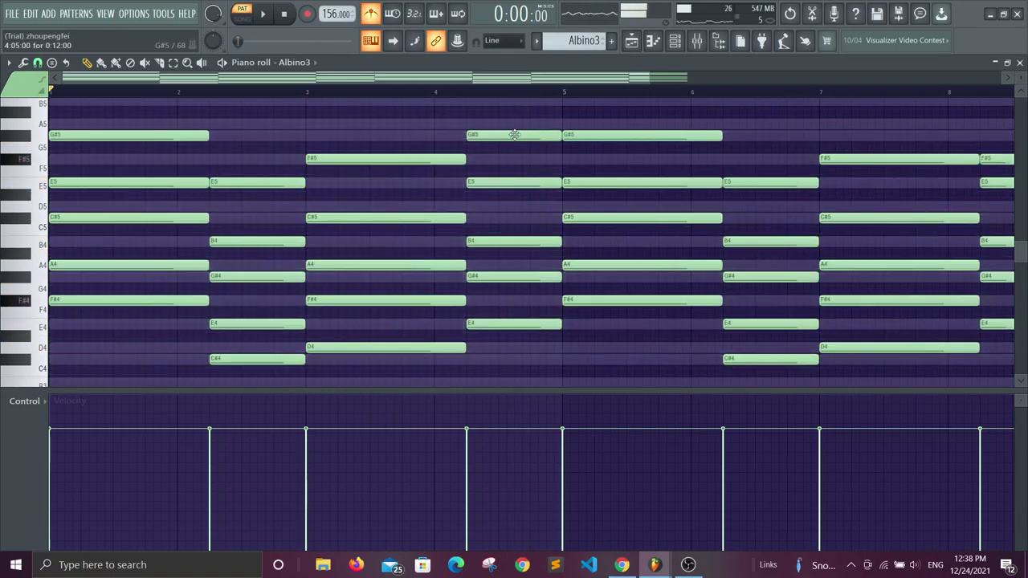
right_click(514, 134)
alt+right_click(492, 143)
- Place the playhead at bar 7 and audition the chord that starts there
scroll(494, 149, down, 2)
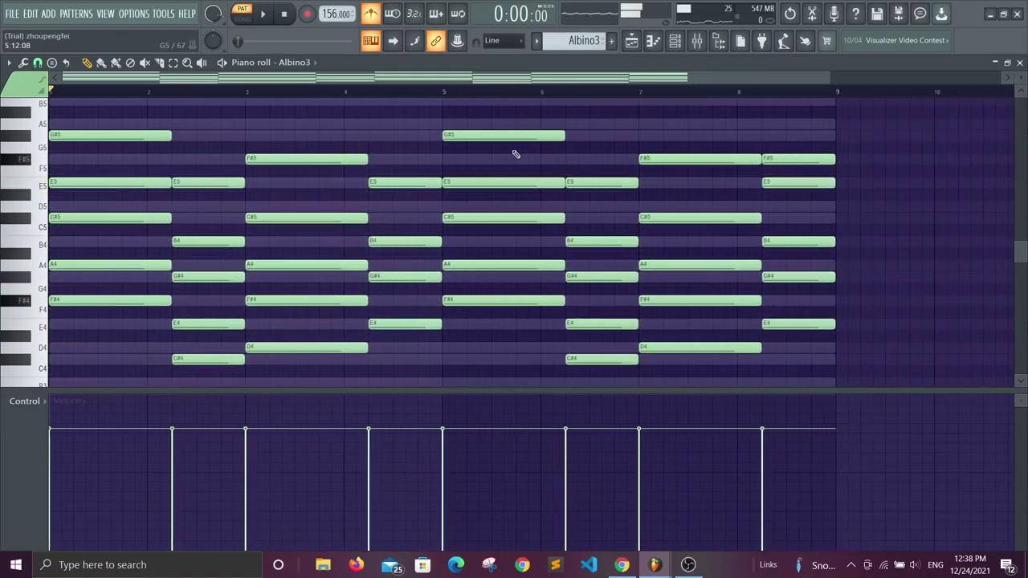
scroll(615, 114, right, 2)
scroll(578, 105, down, 4)
scroll(564, 138, up, 4)
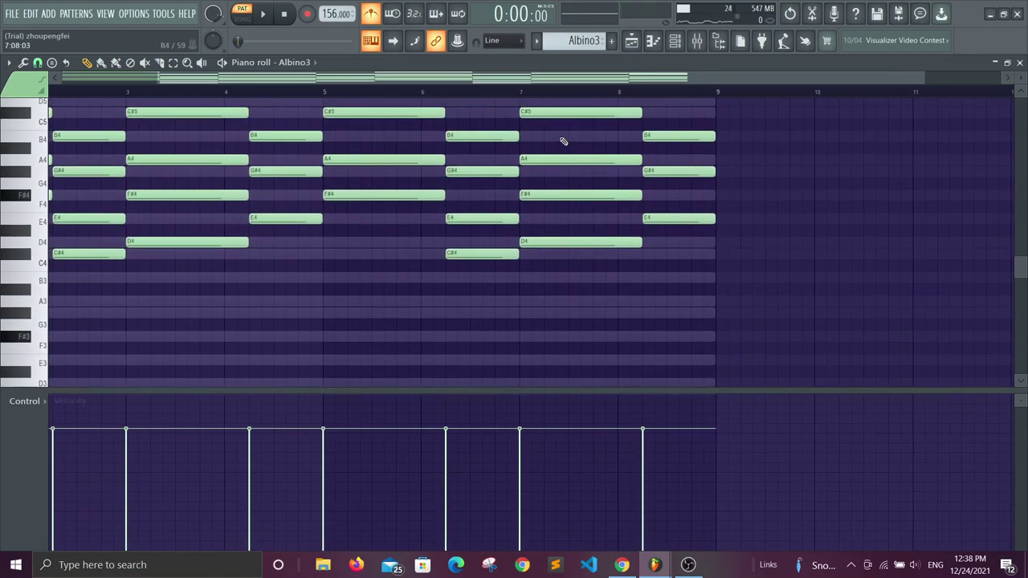
click(527, 94)
click(580, 126)
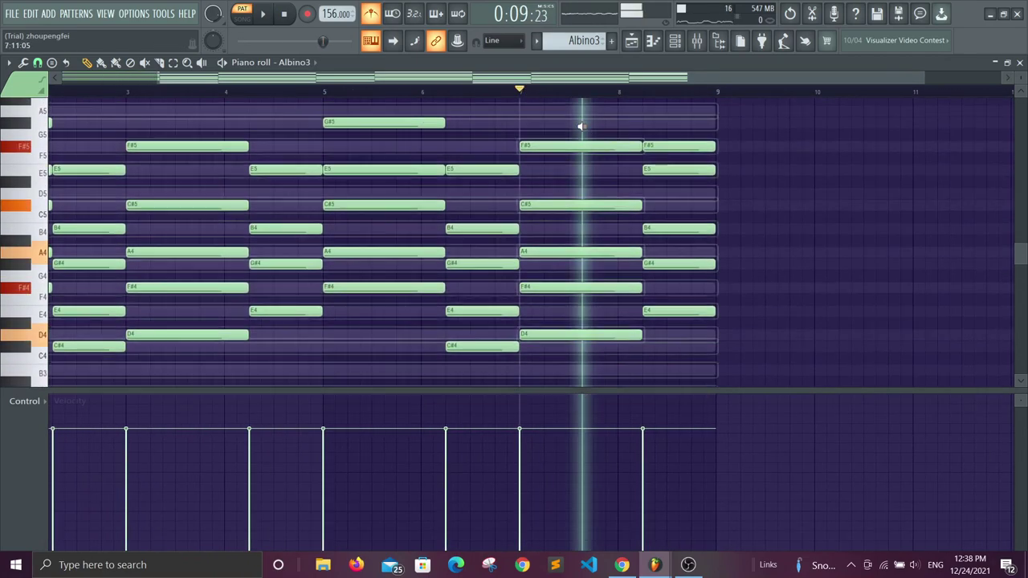
- Try the final chord without its F#5, put the note back, and audition both versions
right_click(677, 147)
click(668, 130)
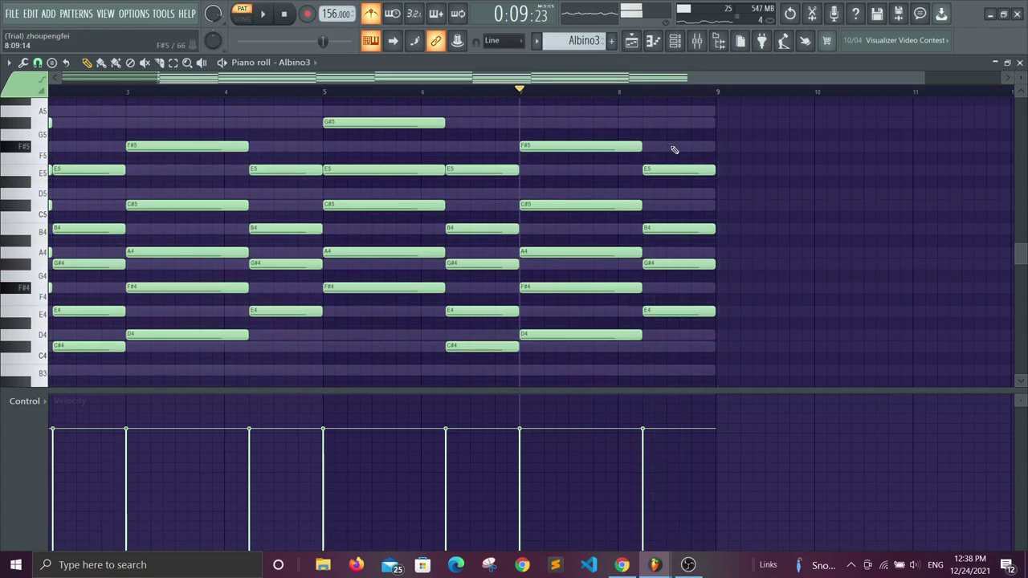
click(647, 146)
click(672, 126)
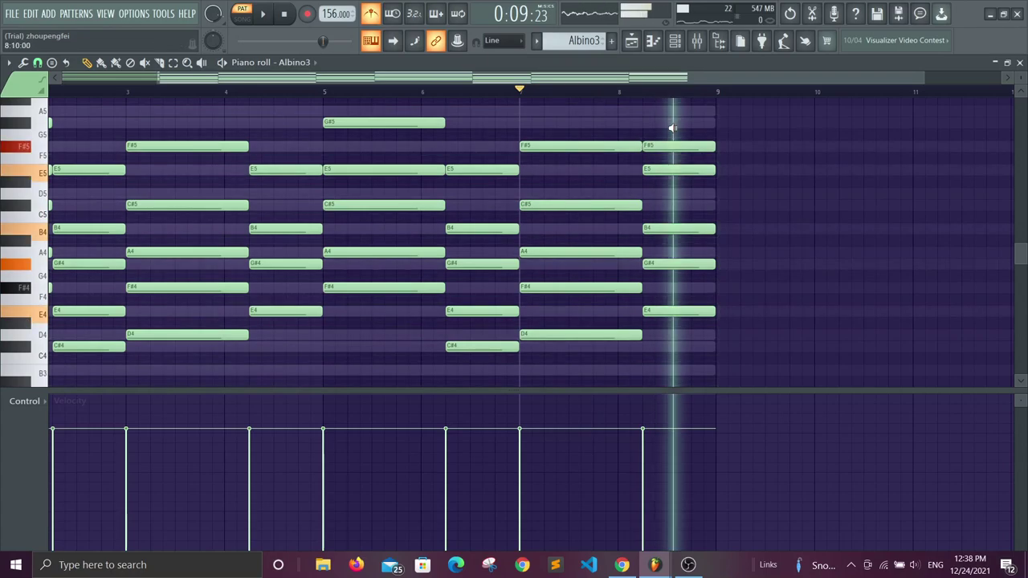
- Try the final chord without its E5, undo the deletion, and audition both versions
right_click(671, 167)
click(672, 127)
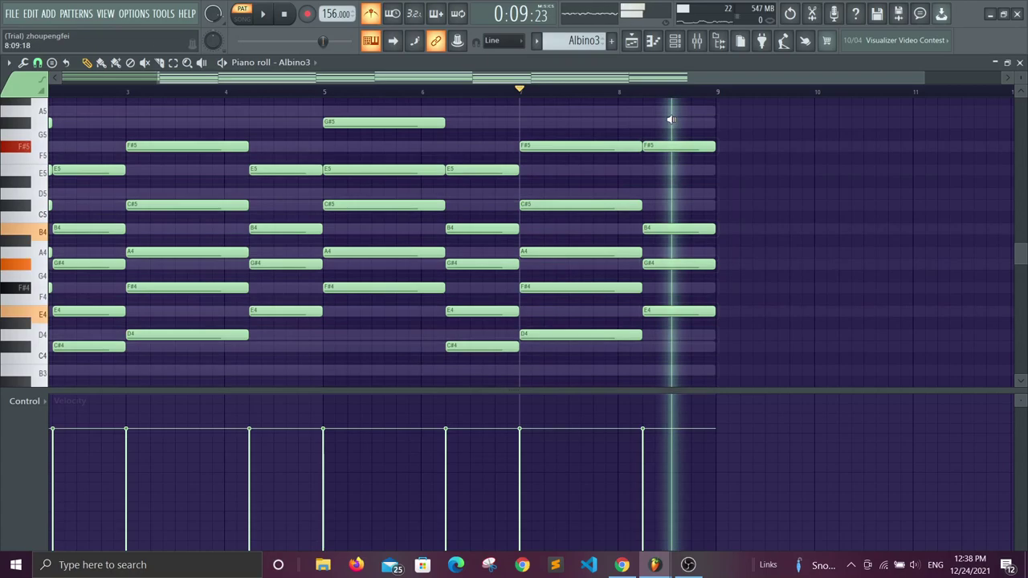
key(ctrl+z)
click(671, 120)
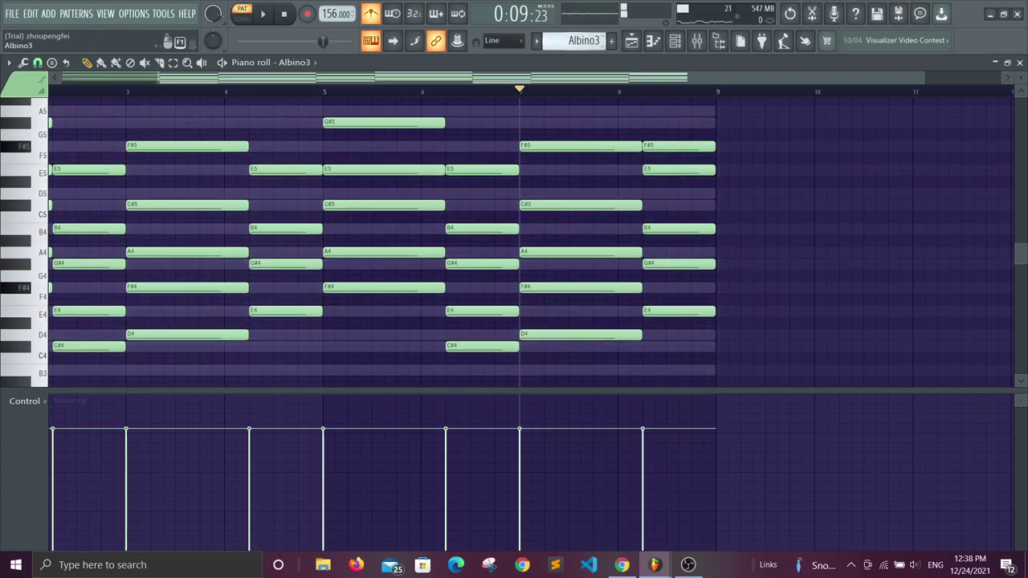
- Switch to the Purity pattern and play it in the piano roll
scroll(574, 40, down, 1)
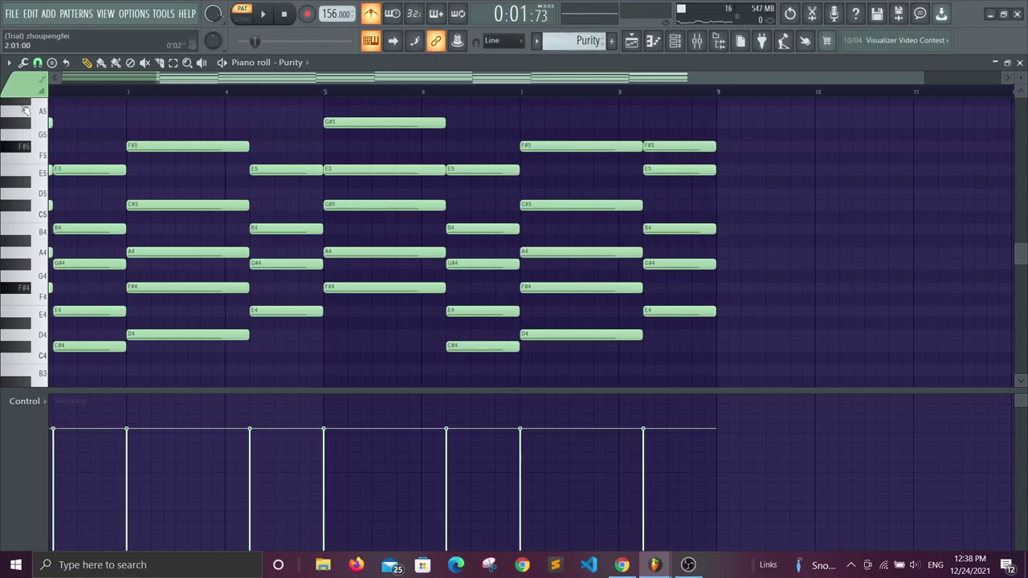
key(space)
key(space)
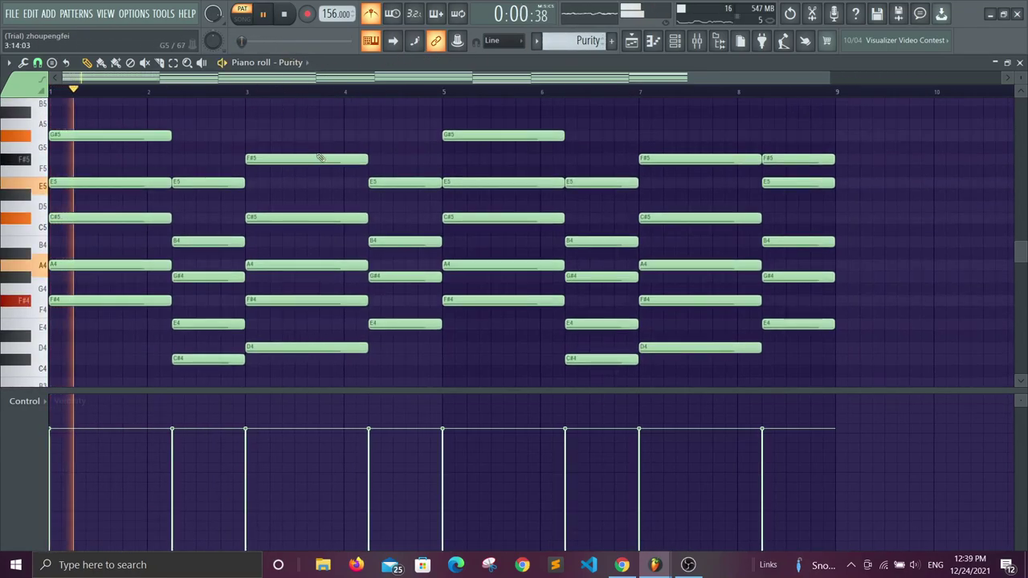
scroll(522, 109, up, 1)
- Open the mixer and examine the Fruity parametric EQ 2 curve on Insert 2 during playback
click(698, 44)
click(697, 45)
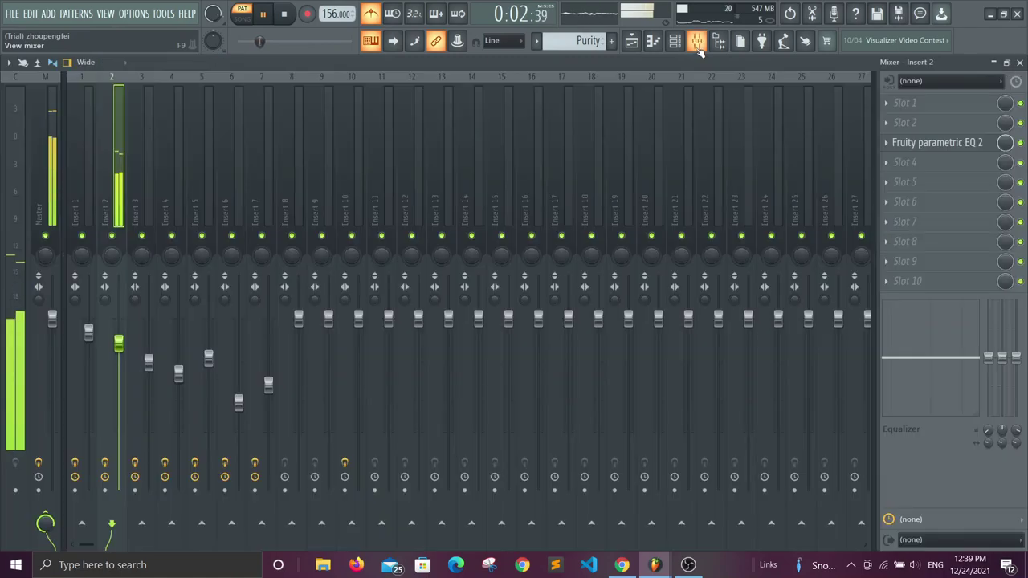
click(910, 142)
click(910, 142)
key(space)
key(plus)
click(887, 142)
click(907, 149)
click(902, 149)
key(space)
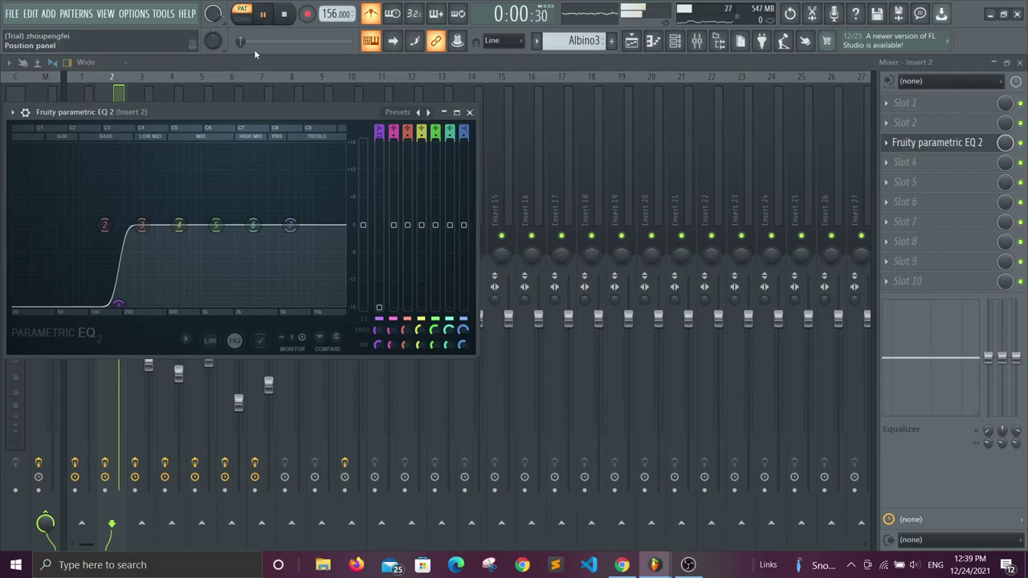
- Examine Insert 1's Fruity parametric EQ 2 during playback, then close it and stop playback
click(95, 92)
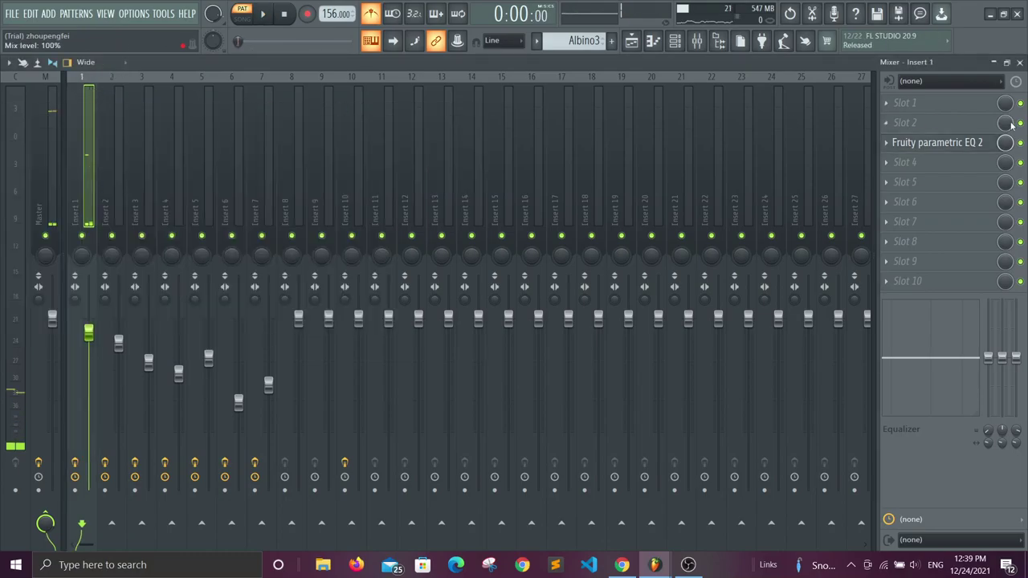
click(976, 144)
key(space)
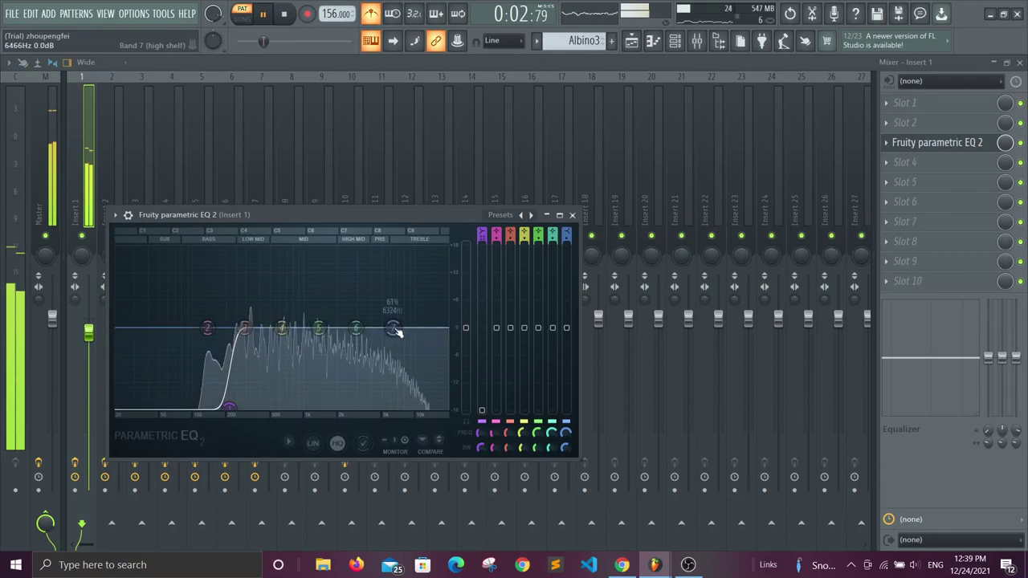
click(571, 215)
key(space)
- Open the Purity pattern's piano roll and play its chords
scroll(586, 45, up, 1)
click(654, 41)
key(space)
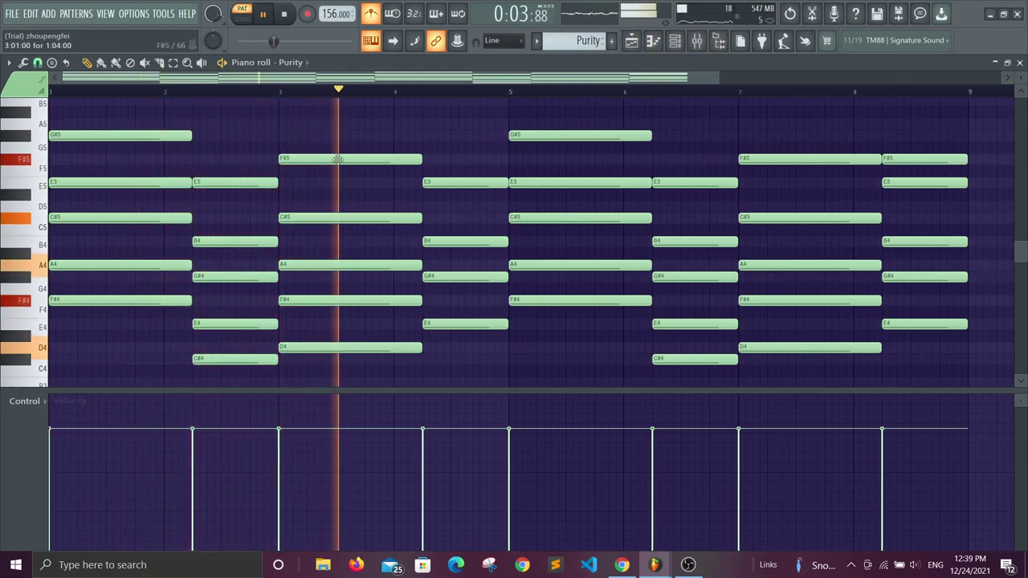
- Select Insert 2 in the mixer, examine its Fruity parametric EQ 2 while Purity plays, and close the equalizer
click(697, 42)
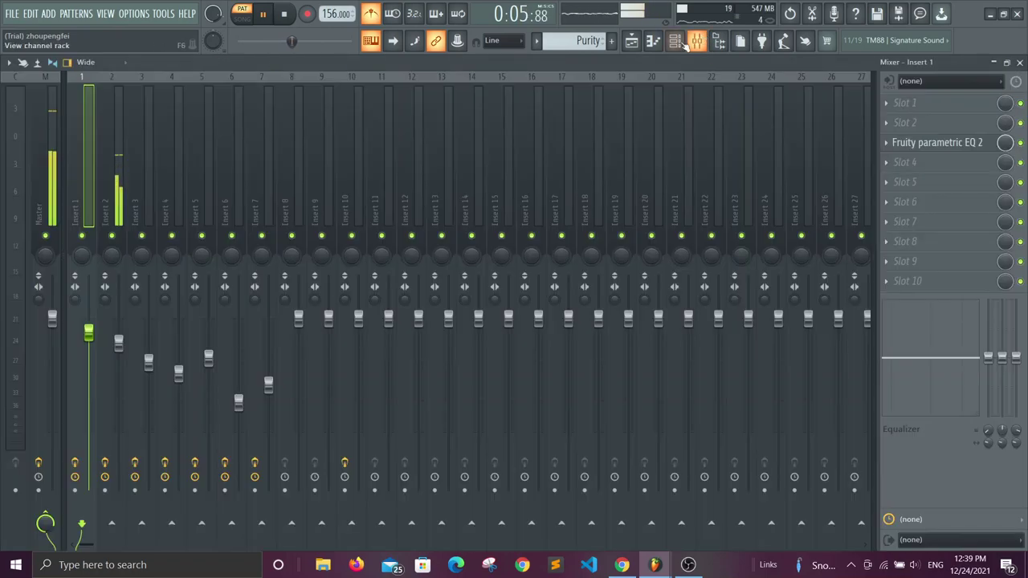
click(121, 133)
key(space)
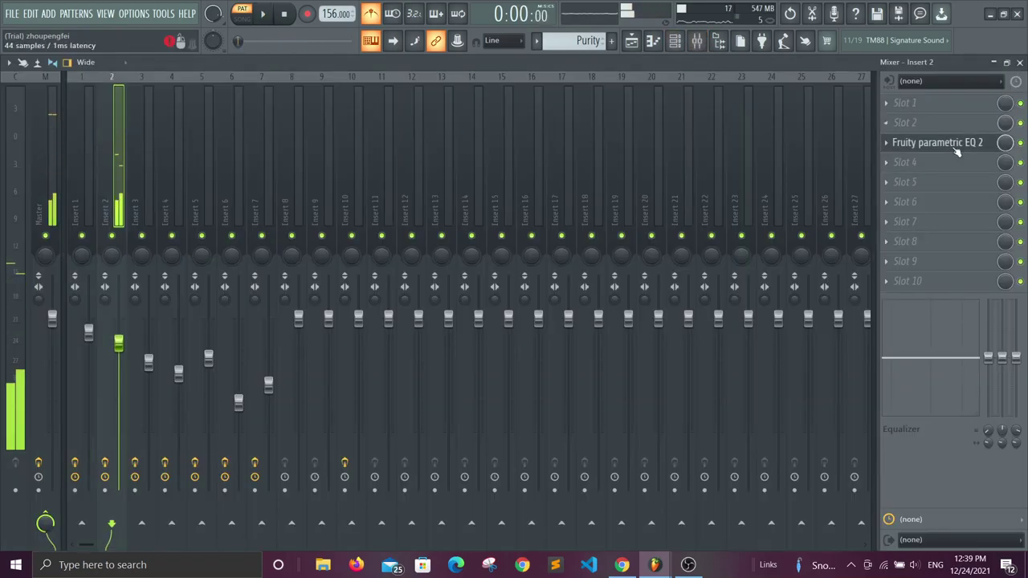
click(956, 149)
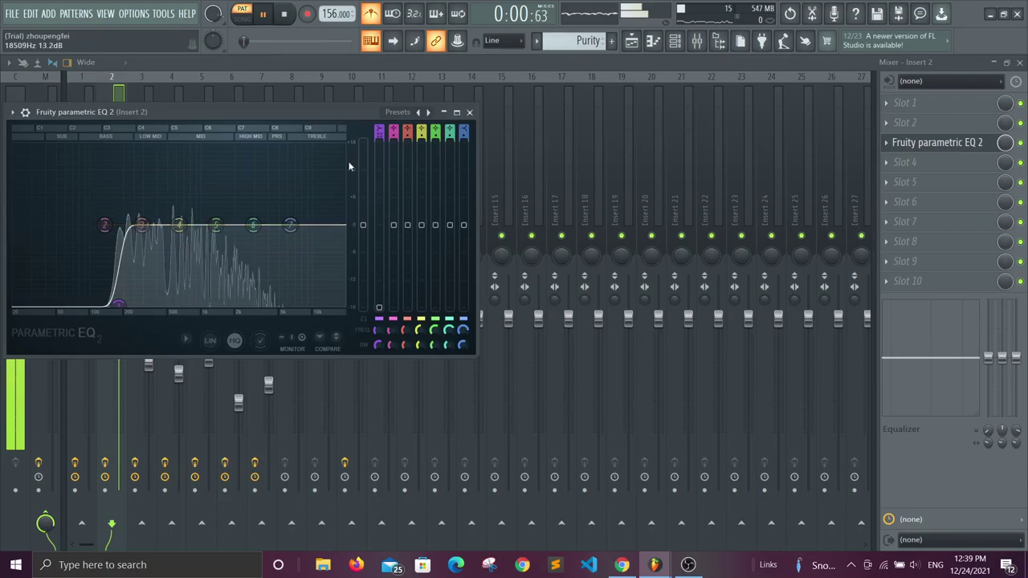
click(470, 112)
- List the audio clips in the playlist's picker and open the ElectraX Pad sample settings
scroll(551, 43, down, 1)
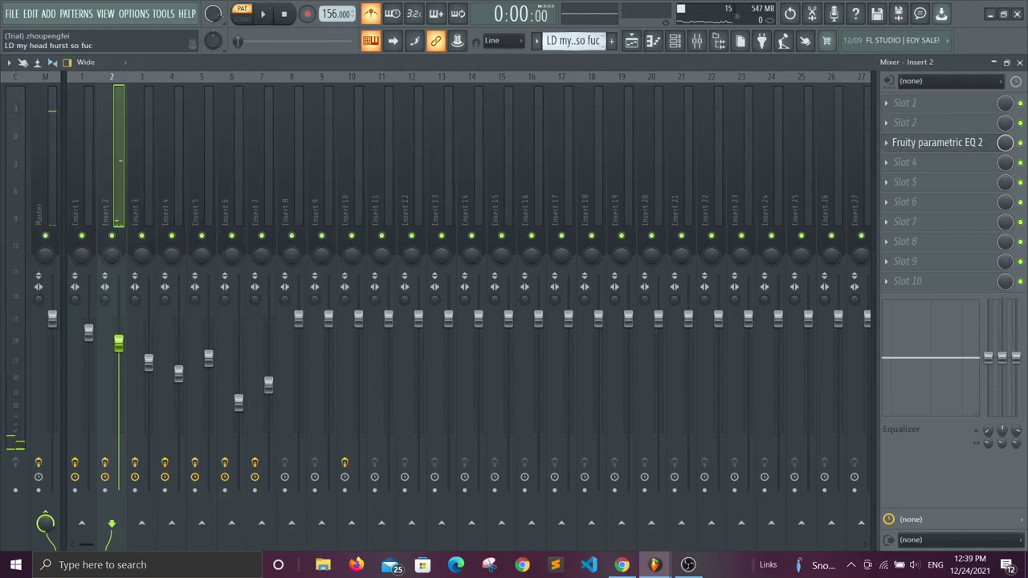
click(632, 41)
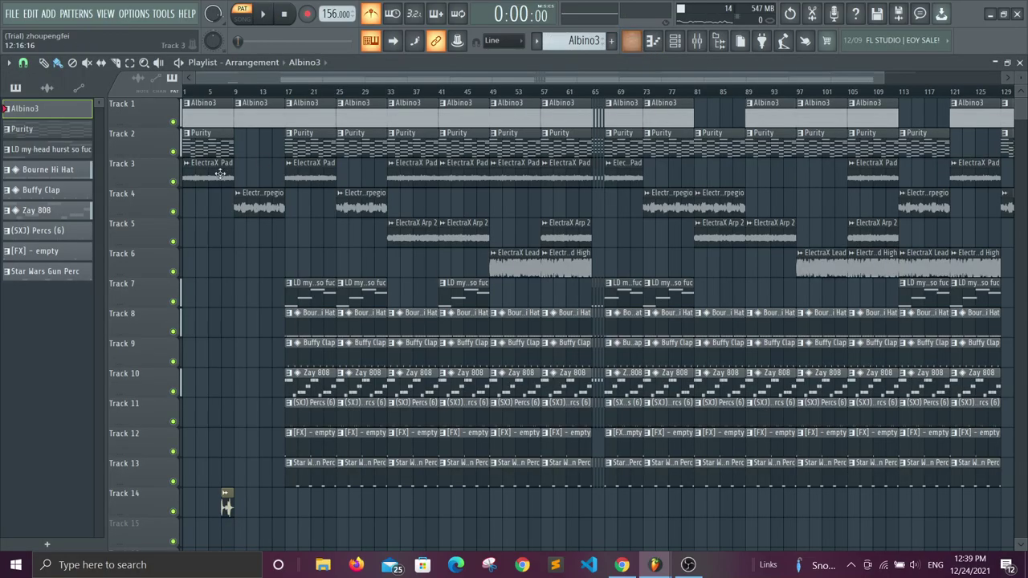
click(51, 91)
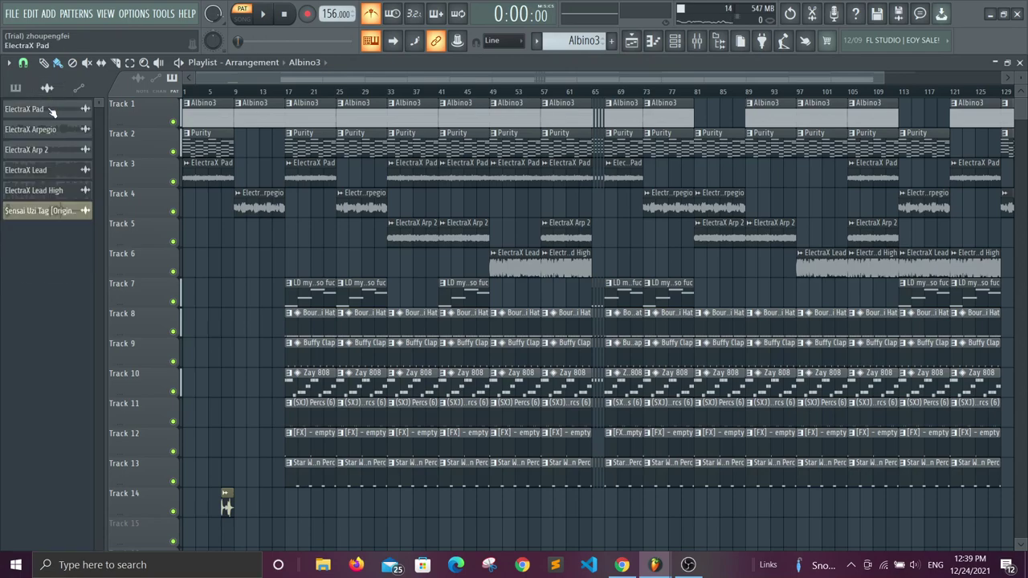
click(50, 111)
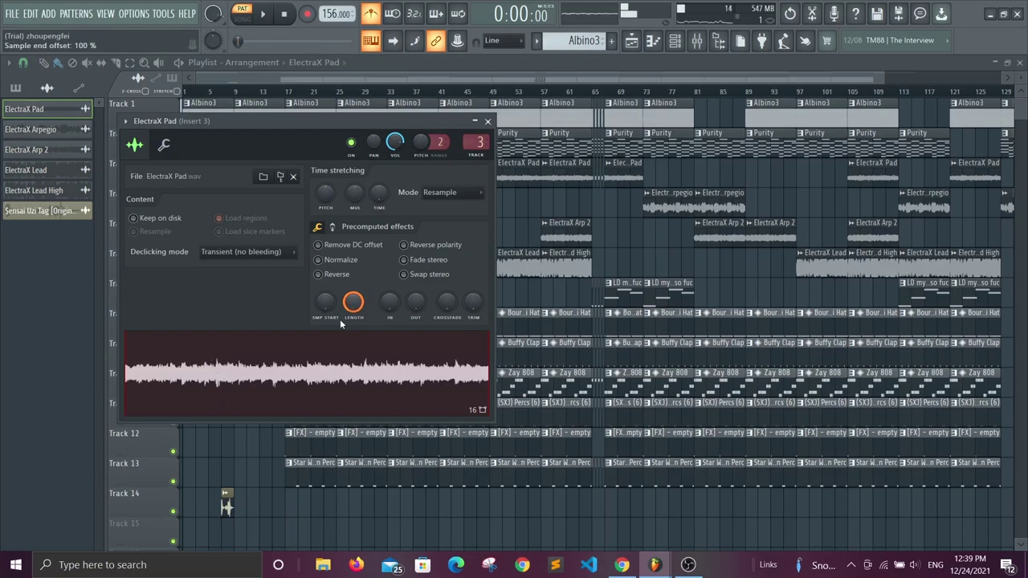
- Open Fruity PanOMatic on mixer Insert 3 and move its window clear of the Insert 3 meter
click(698, 41)
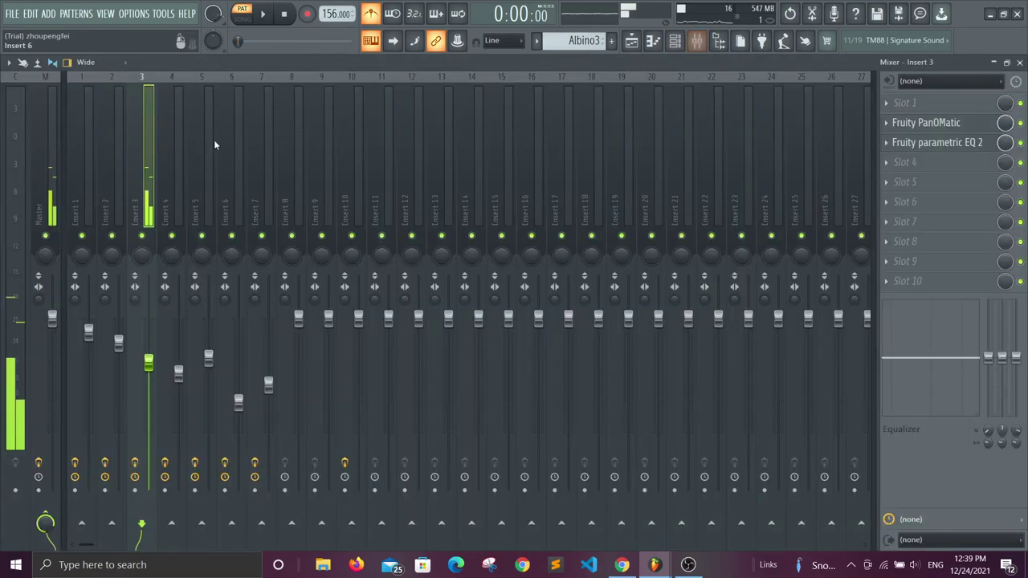
click(927, 122)
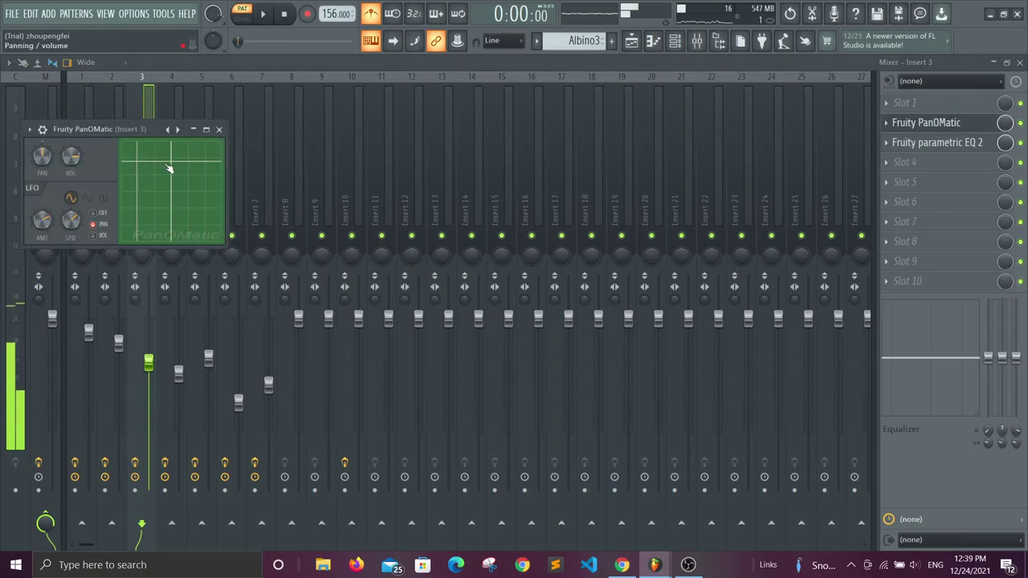
drag(160, 128, 261, 256)
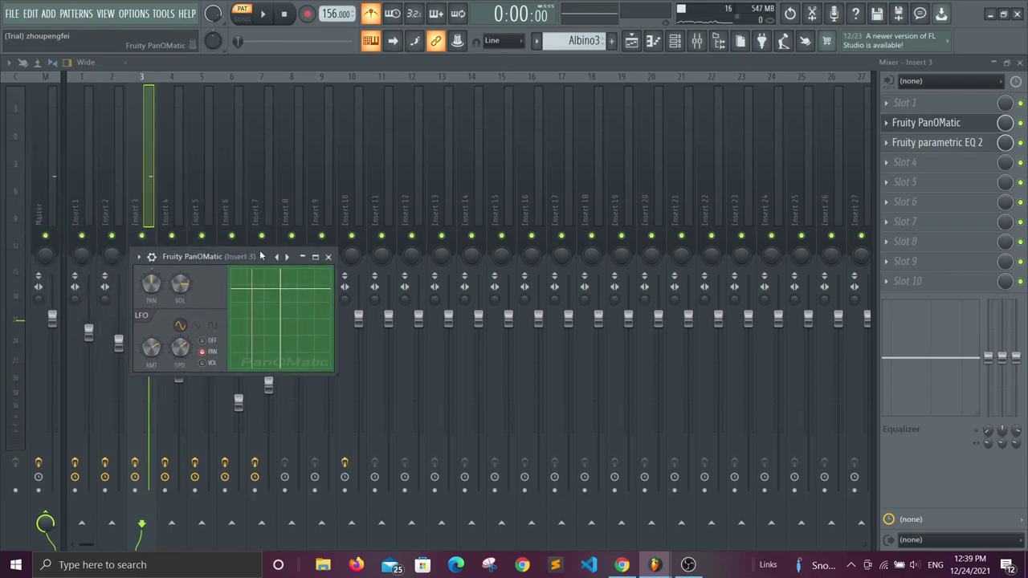
- Examine Fruity parametric EQ 2 on mixer Insert 3 and close it
click(956, 144)
key(space)
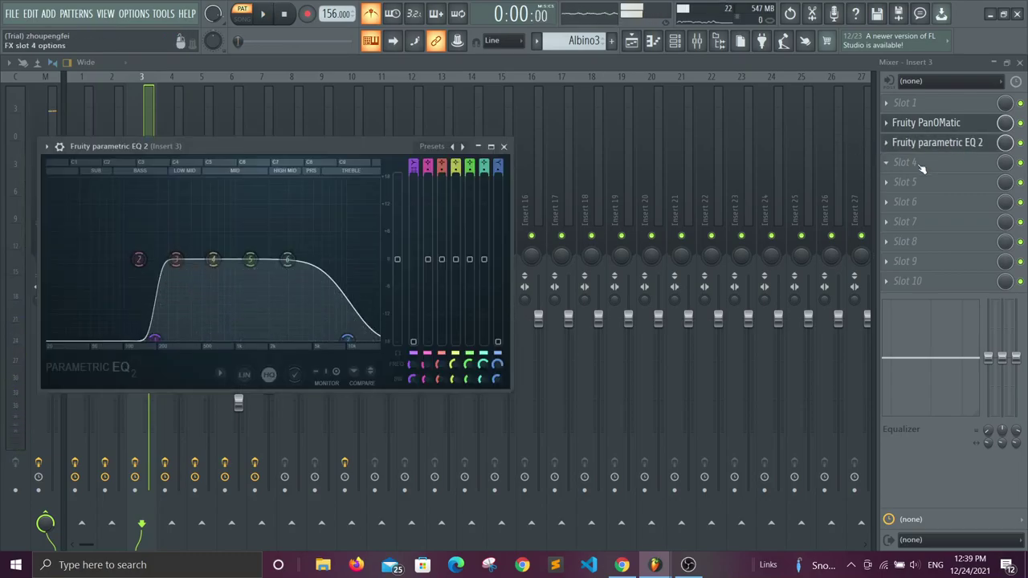
click(512, 148)
- Audition the ElectraX Arpegio sample from the playlist and review both ValhallaSupermassive effects on mixer Insert 4, closing each
click(675, 40)
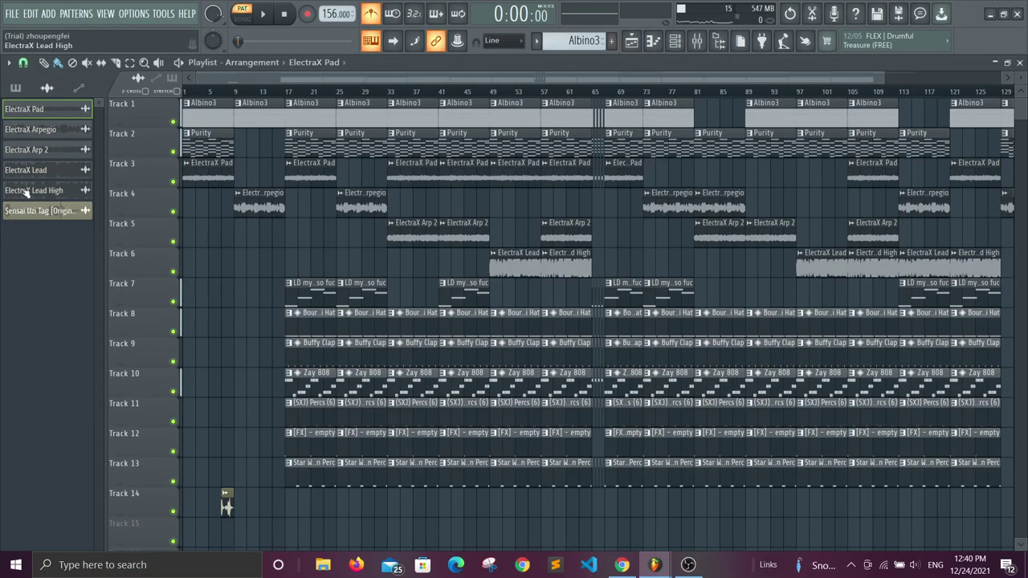
click(32, 131)
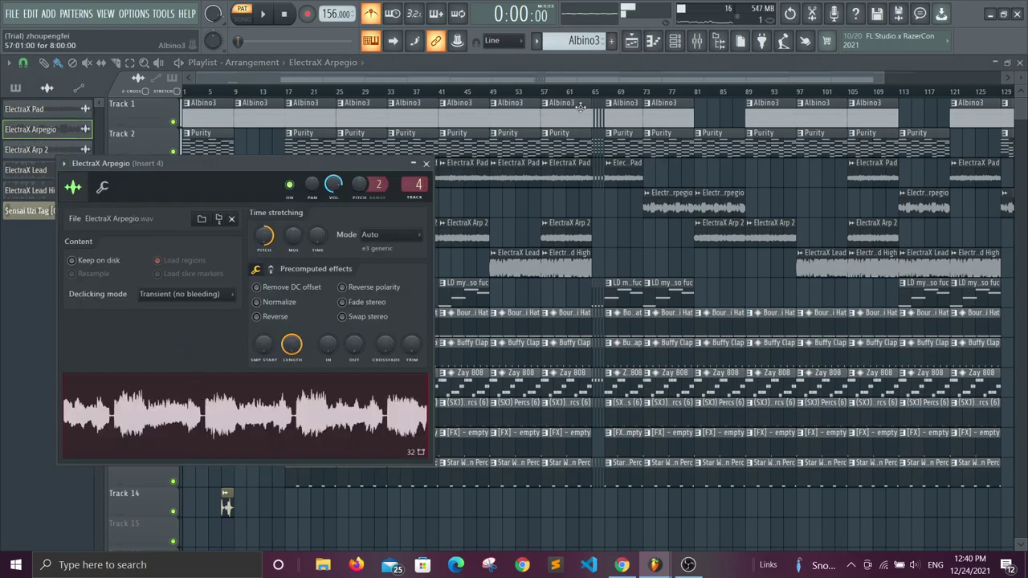
click(696, 40)
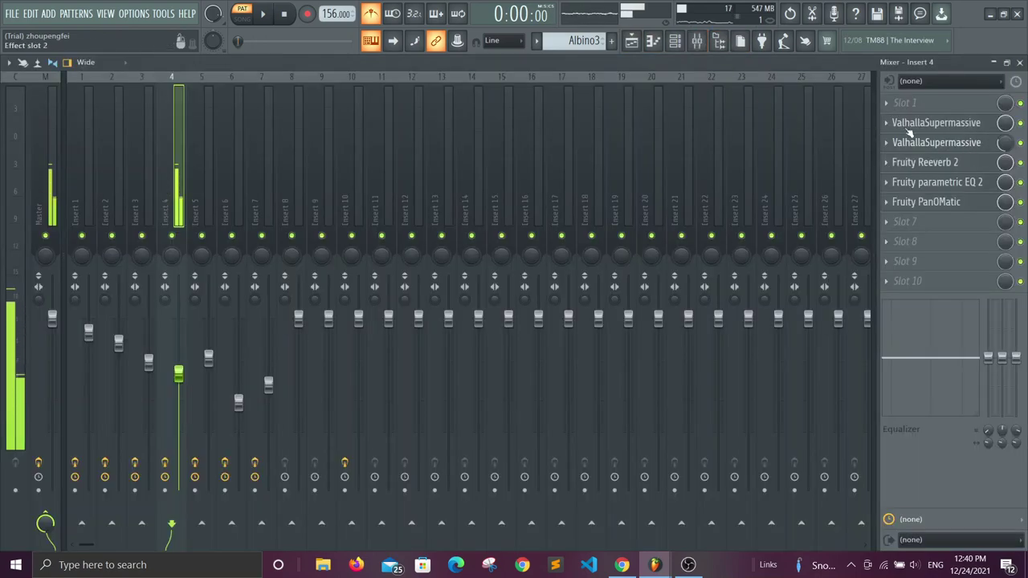
click(952, 123)
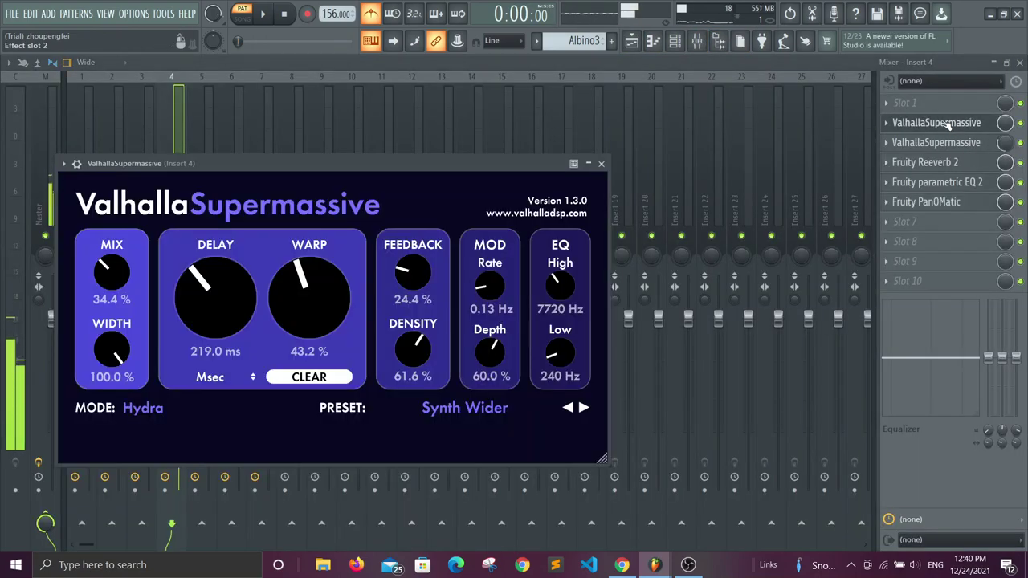
click(601, 163)
click(924, 143)
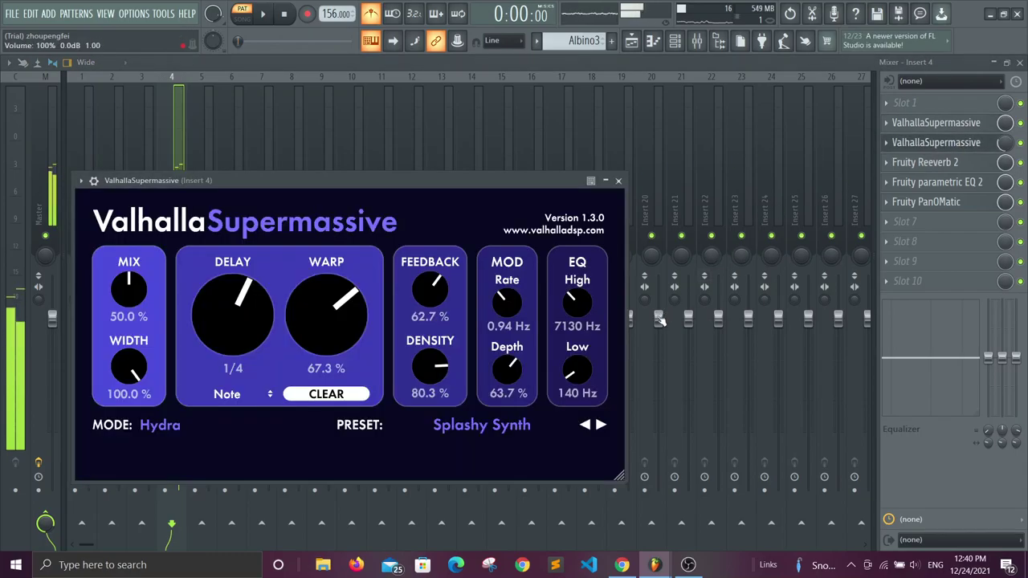
click(619, 180)
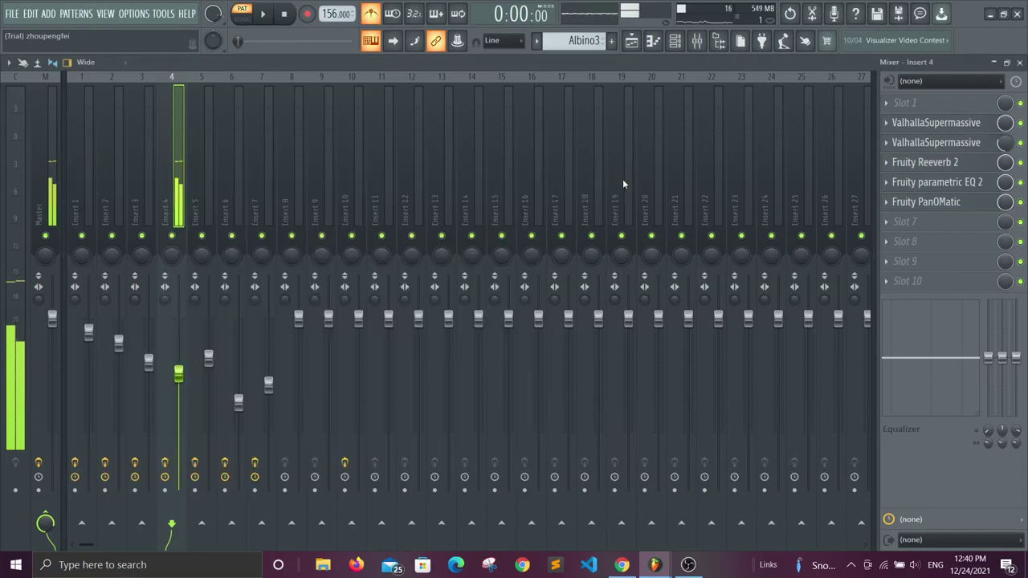
- Review Fruity Reeverb 2, Fruity parametric EQ 2 and Fruity PanOMatic on Insert 4 one by one, closing each
click(979, 163)
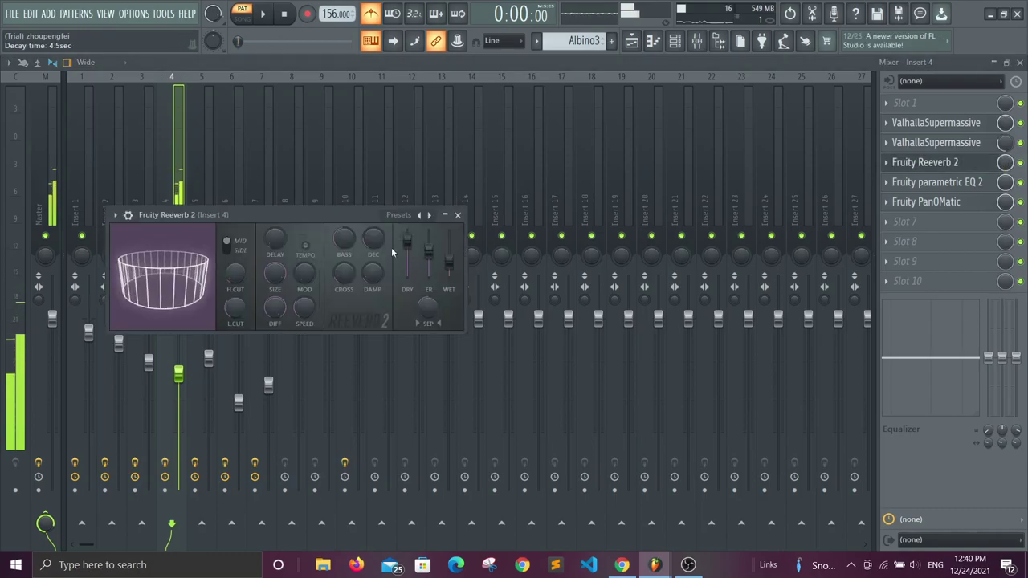
click(457, 215)
click(982, 182)
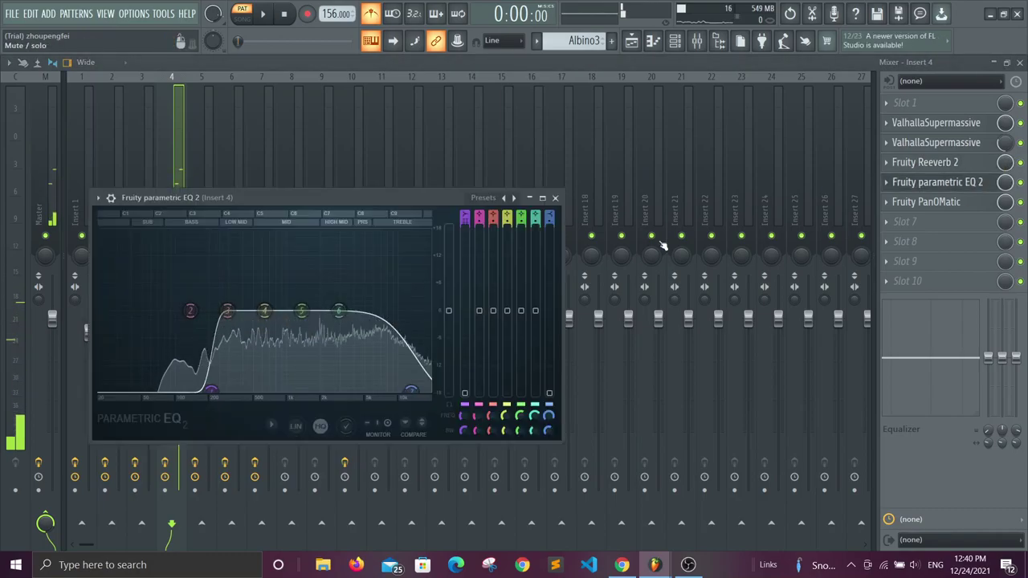
click(554, 198)
click(944, 204)
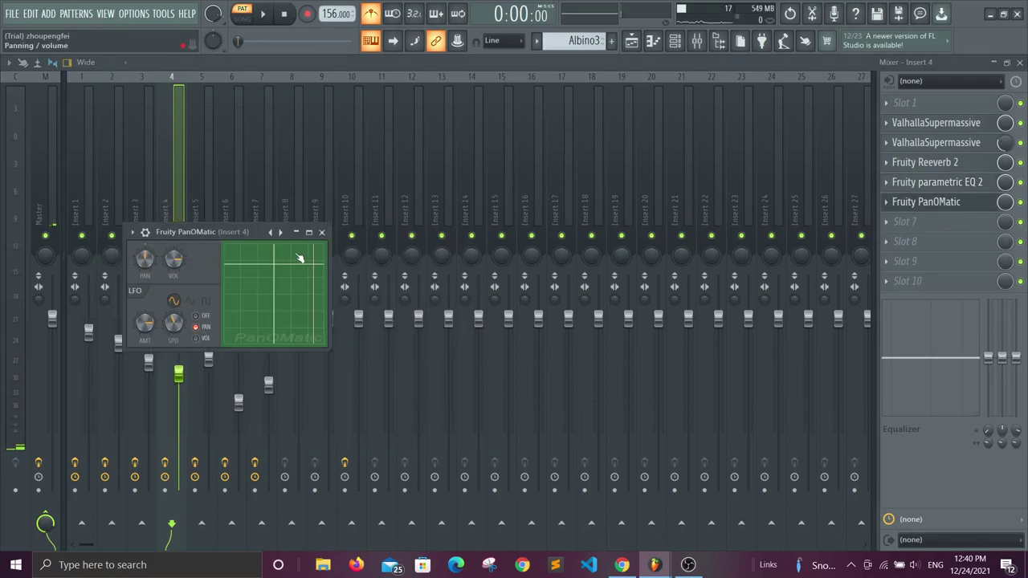
click(321, 233)
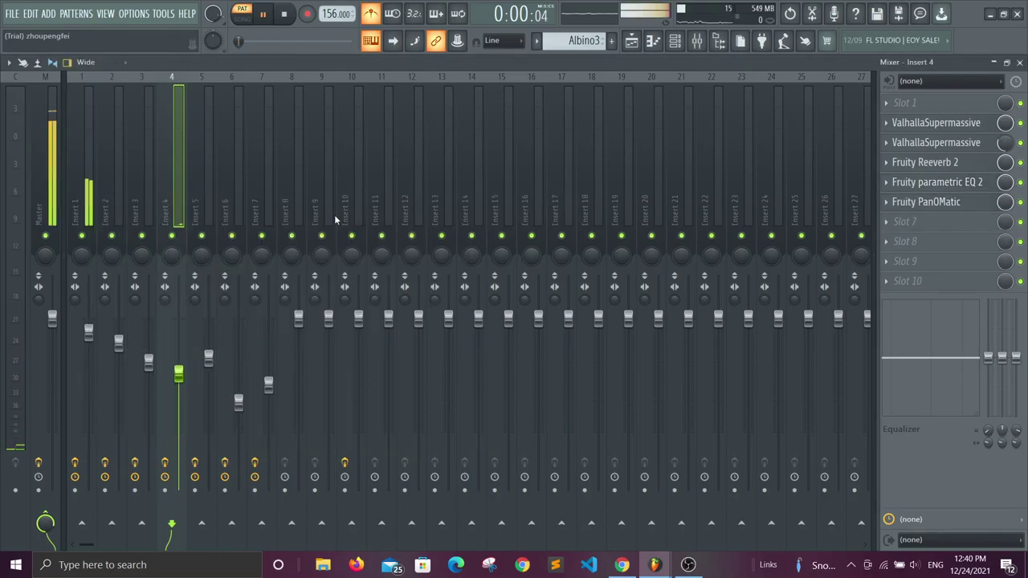
- Audition the ElectraX Arp 2 sample and review the ValhallaSupermassive effect on mixer Insert 5, closing it again
click(631, 44)
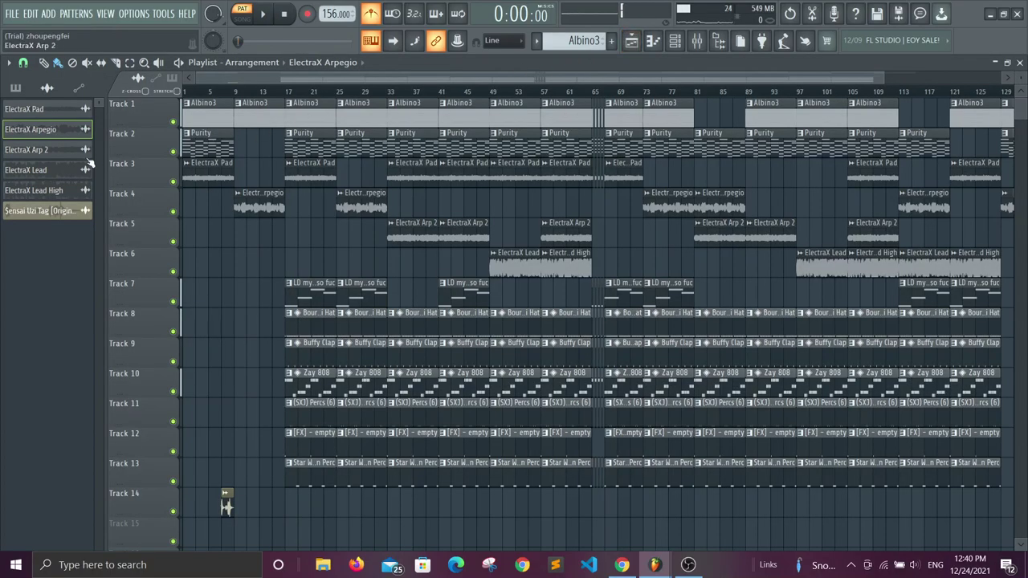
click(43, 153)
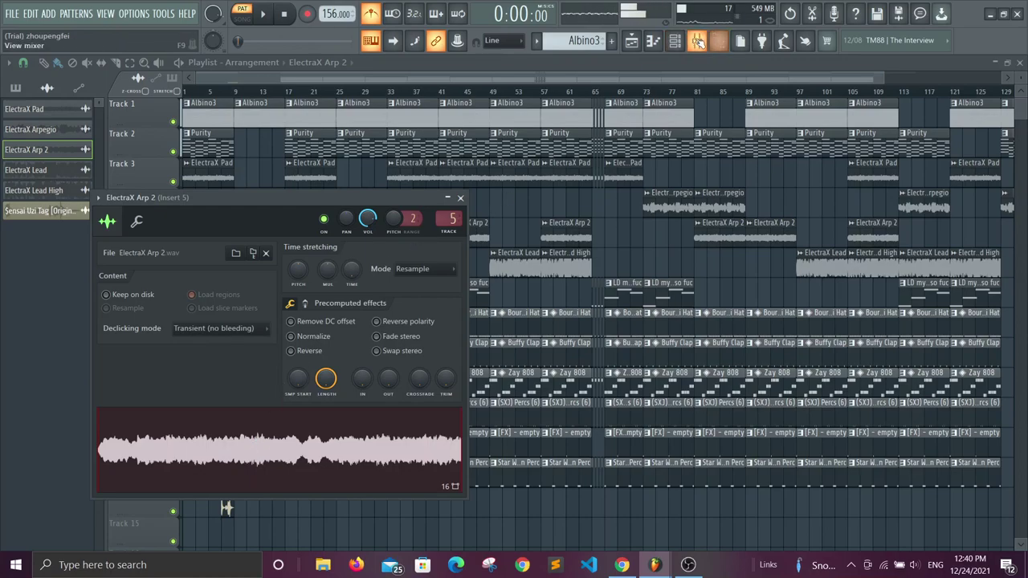
click(699, 41)
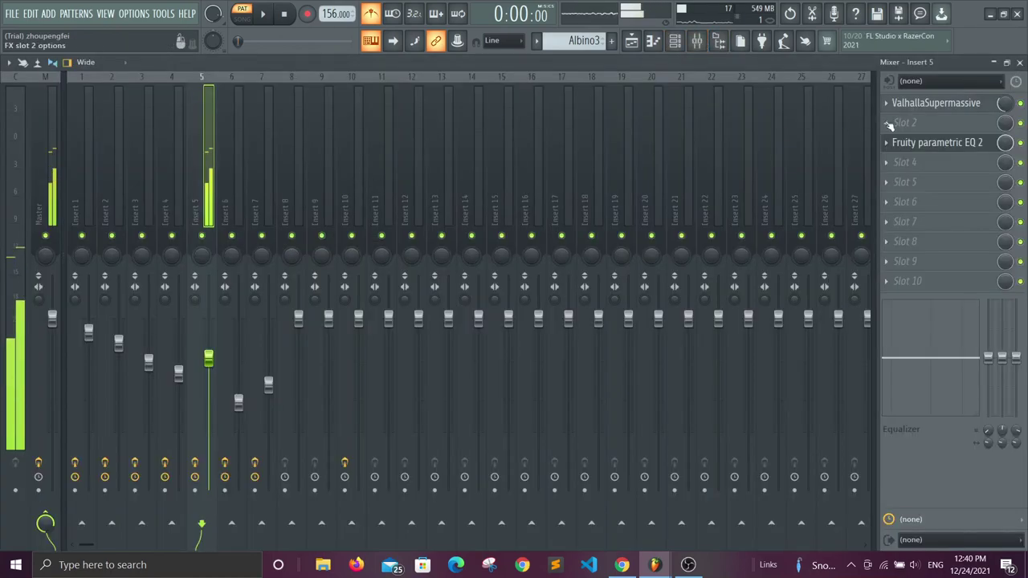
click(934, 104)
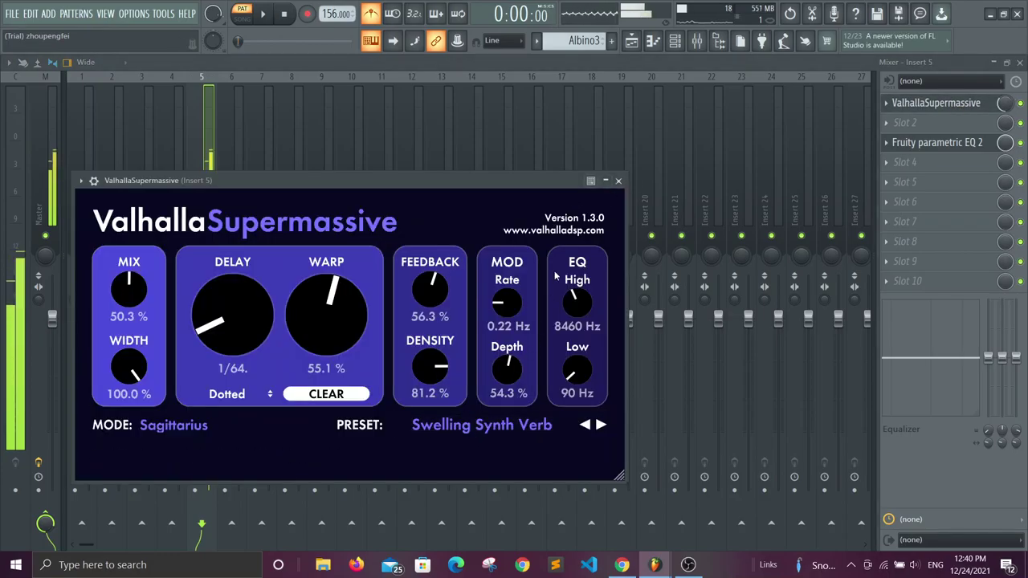
click(618, 181)
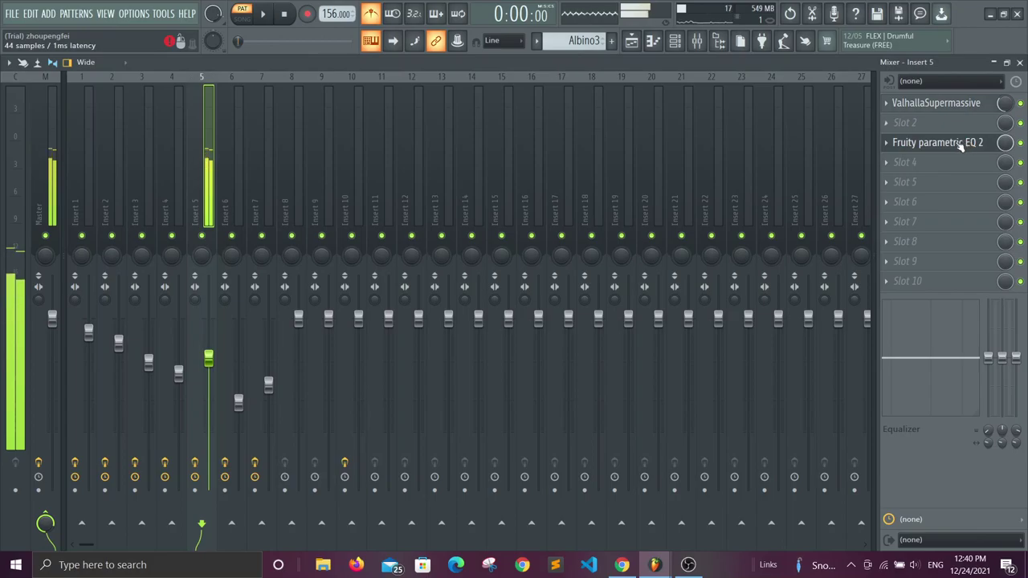
- Compare ElectraX Arp 2 without and with effects by bypassing Insert 5's effects, replaying the sample and re-enabling them
click(194, 463)
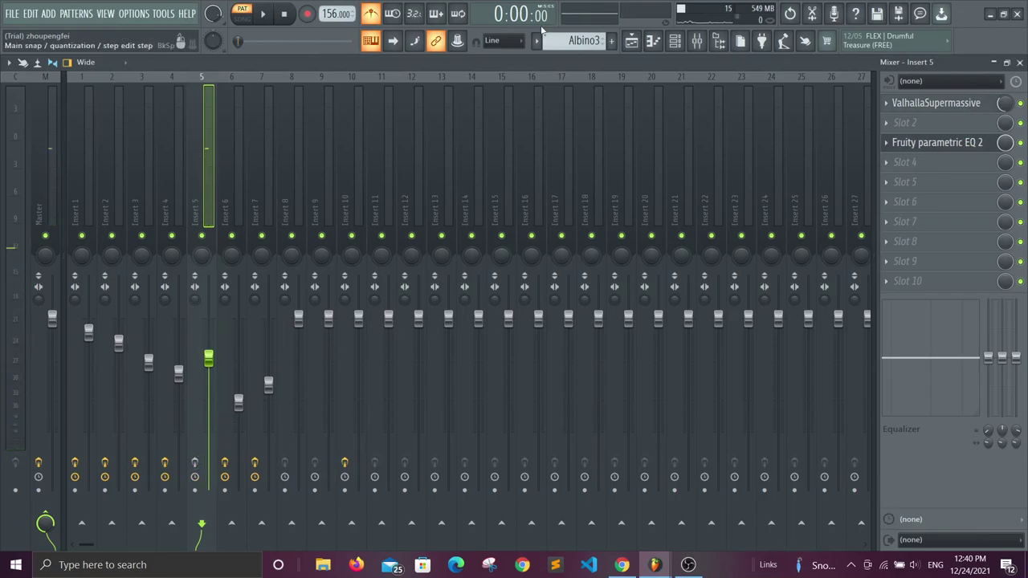
click(633, 44)
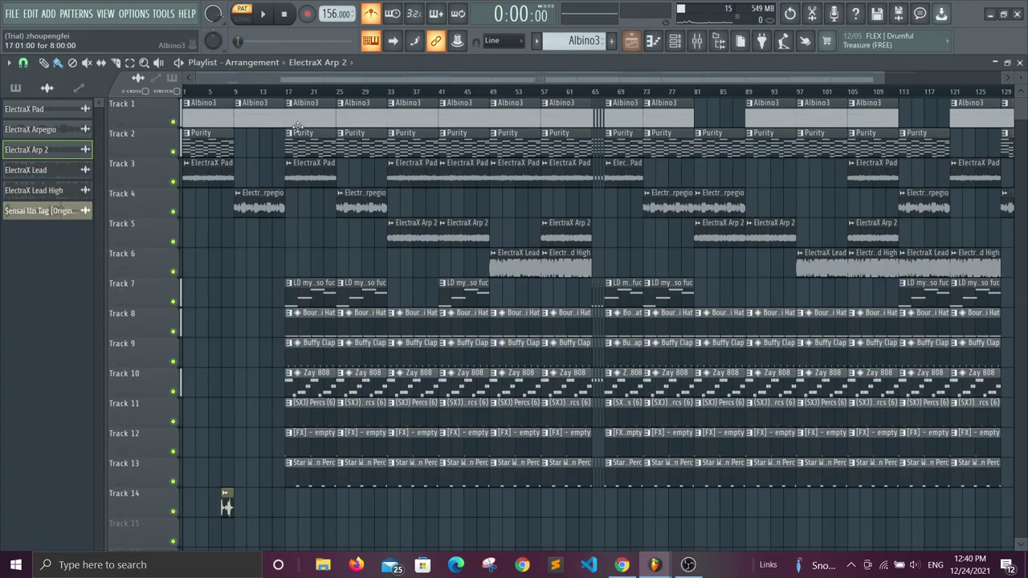
click(52, 153)
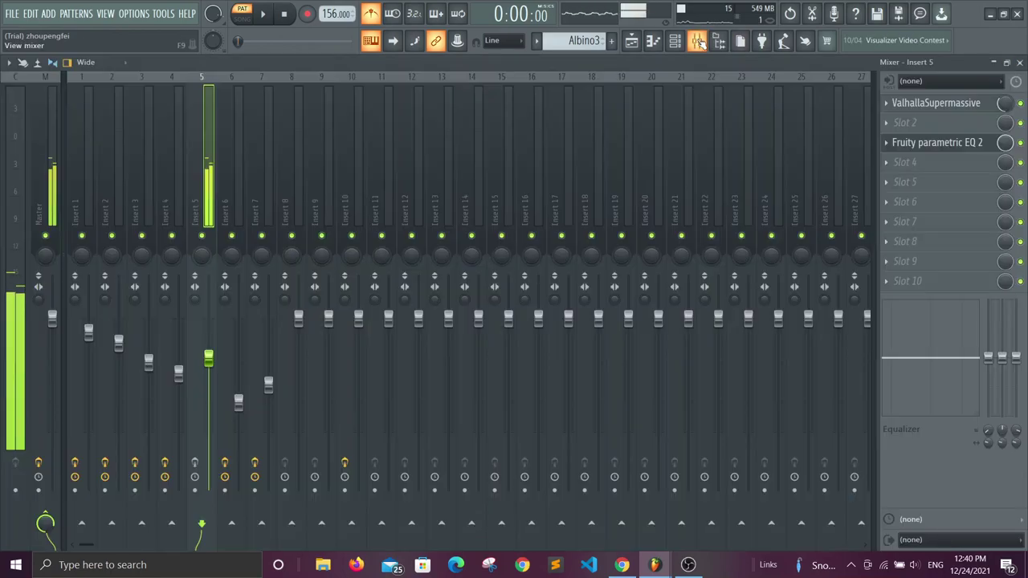
click(698, 41)
click(196, 464)
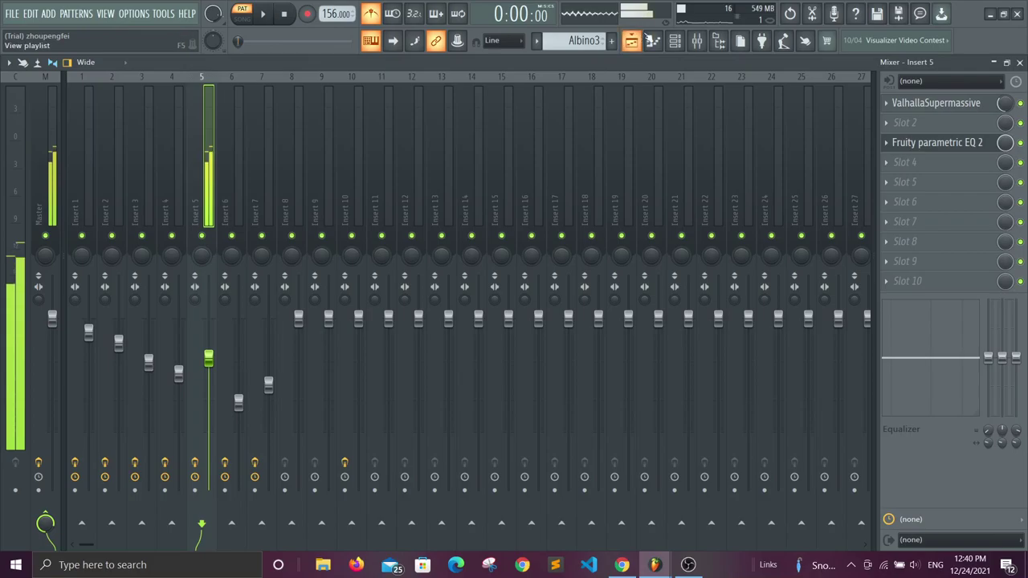
- Audition the ElectraX Lead sample and review the two Fruity parametric EQ 2 effects on mixer Insert 6, leaving both closed
click(632, 40)
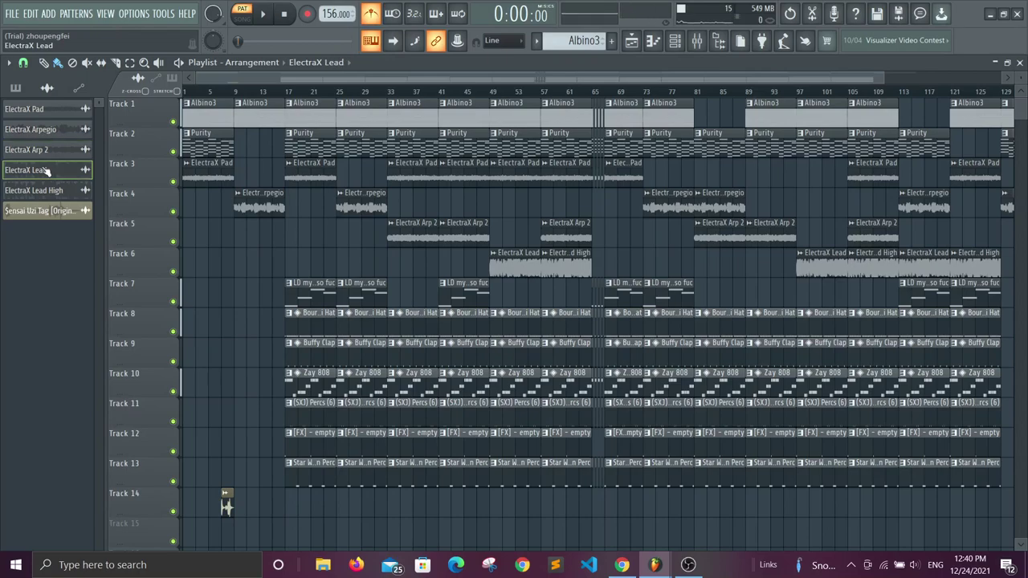
click(46, 170)
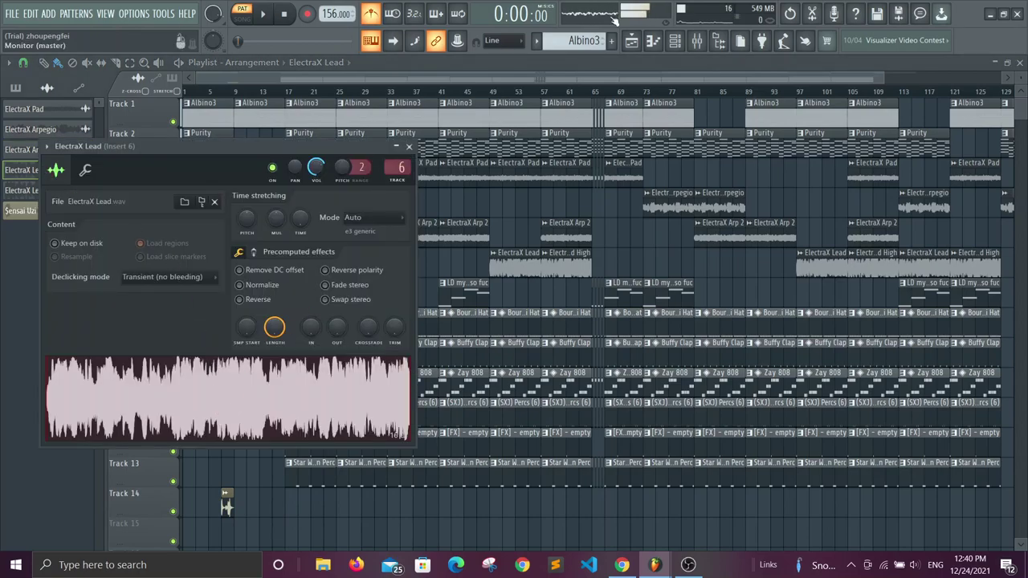
click(706, 44)
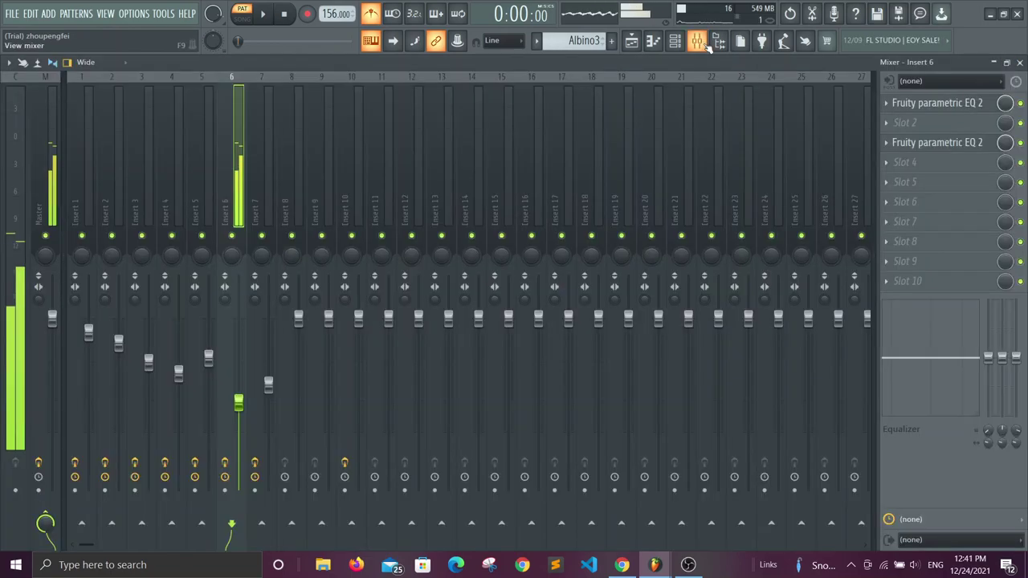
click(958, 107)
click(960, 105)
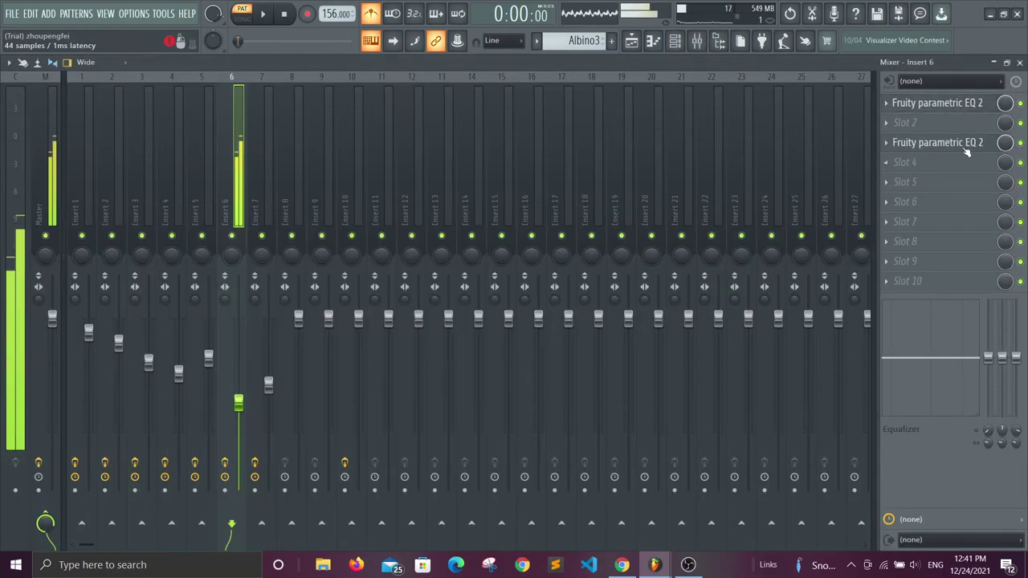
click(962, 142)
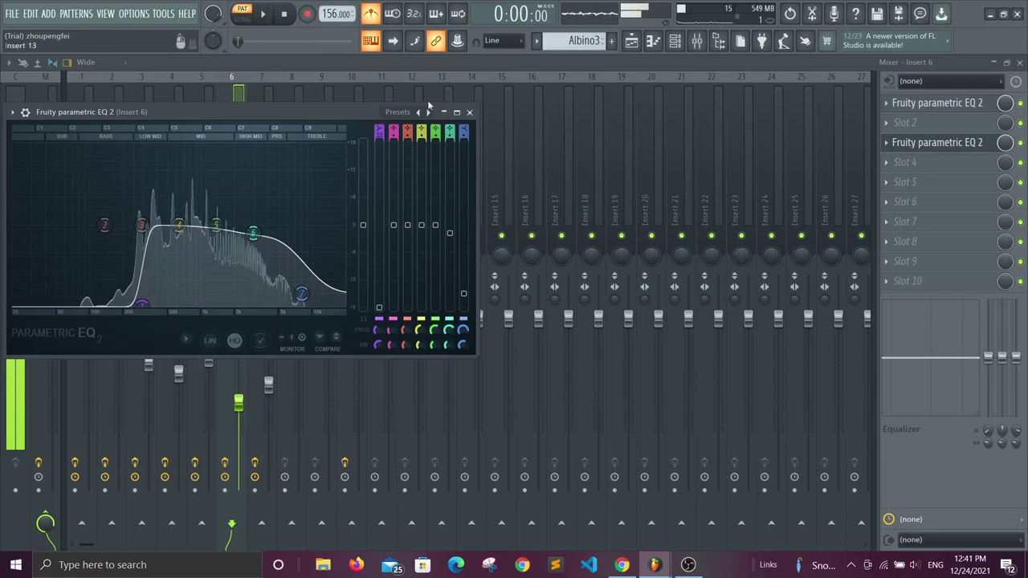
click(469, 111)
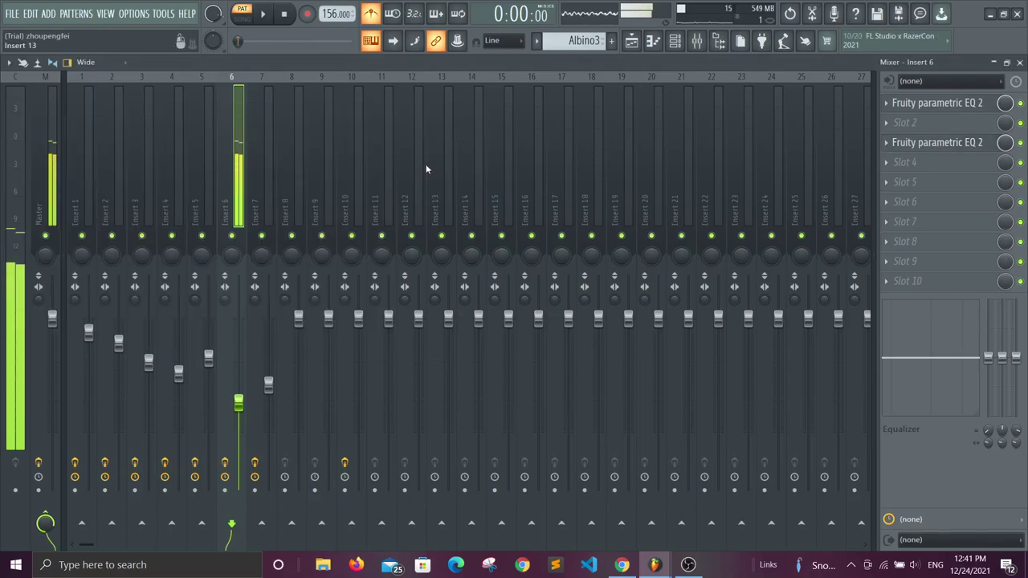
- Audition the ElectraX Lead High sample, view its Insert 6 mixer track and close the sample settings
click(652, 41)
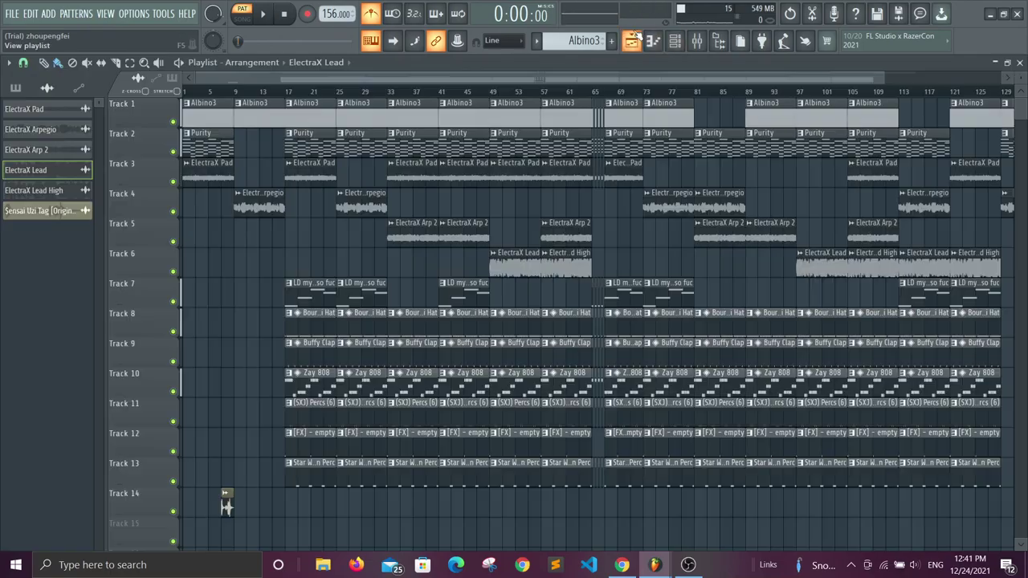
click(32, 193)
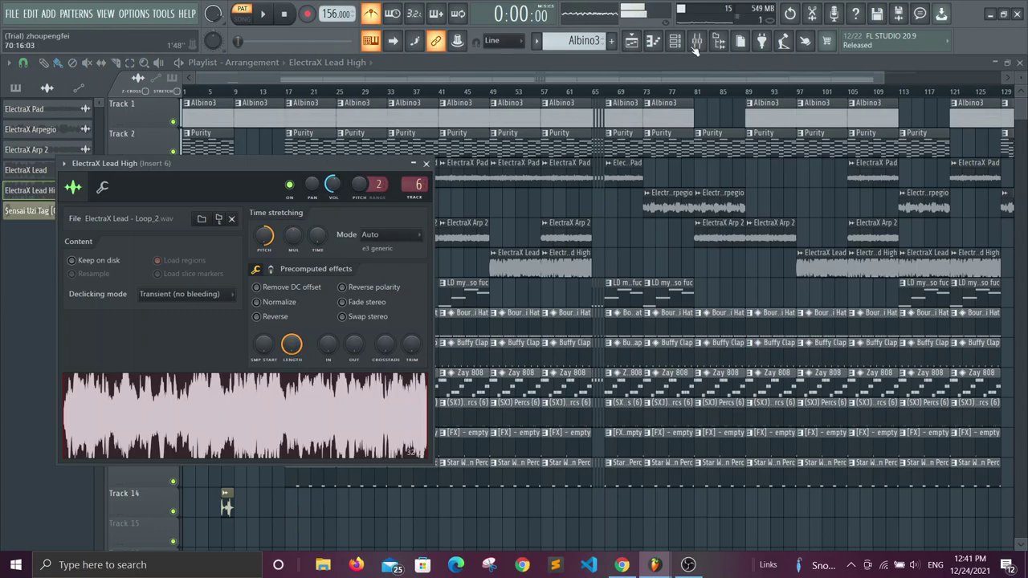
click(714, 41)
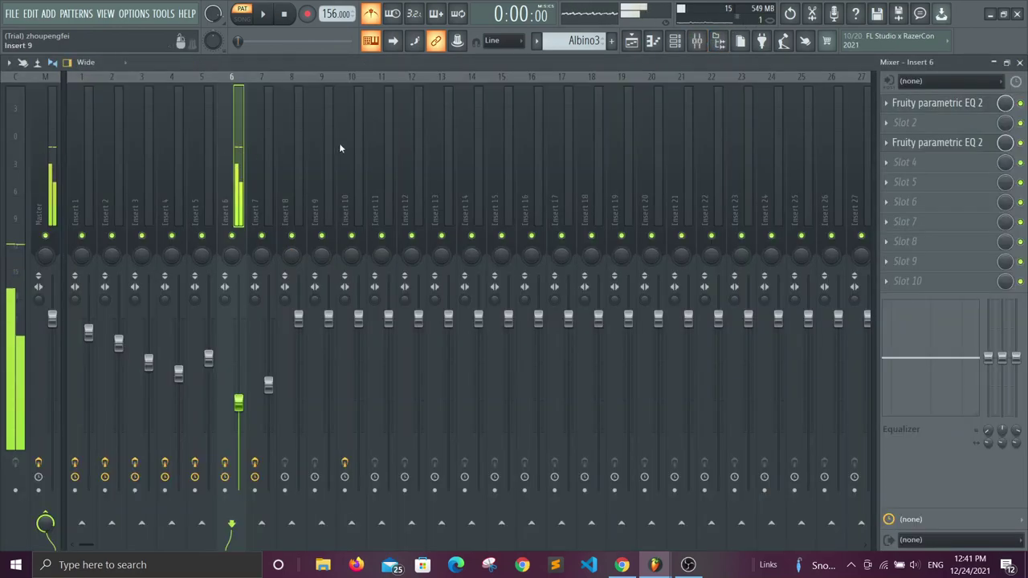
click(705, 46)
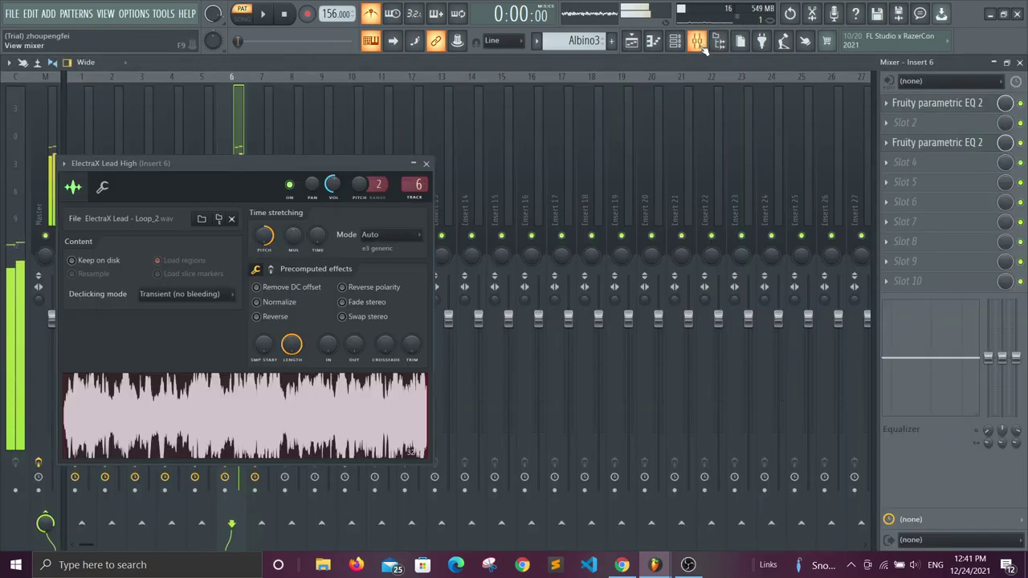
click(427, 164)
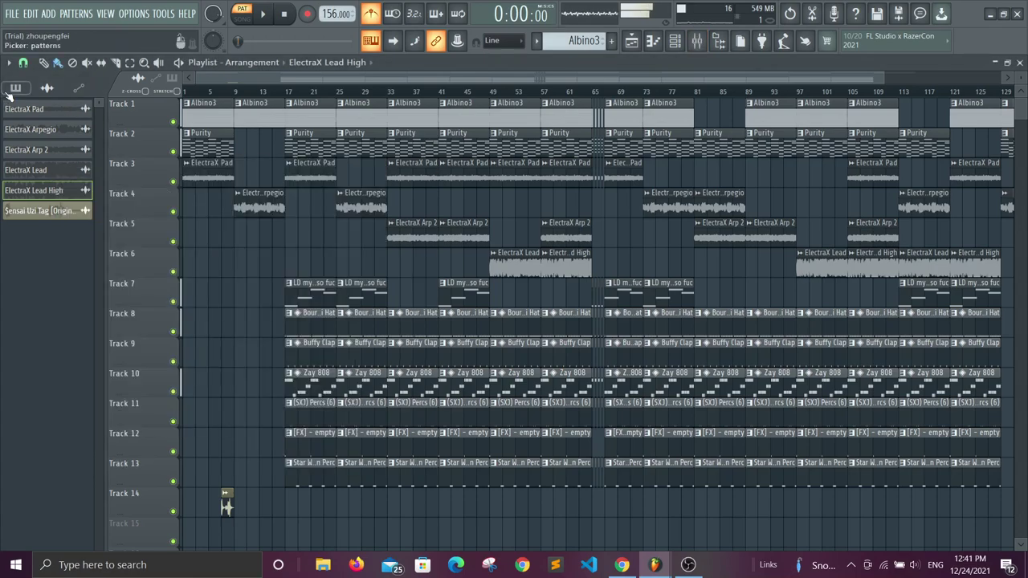
- List the patterns in the playlist's picker and display the LD Glide melody notes in the piano roll
click(13, 88)
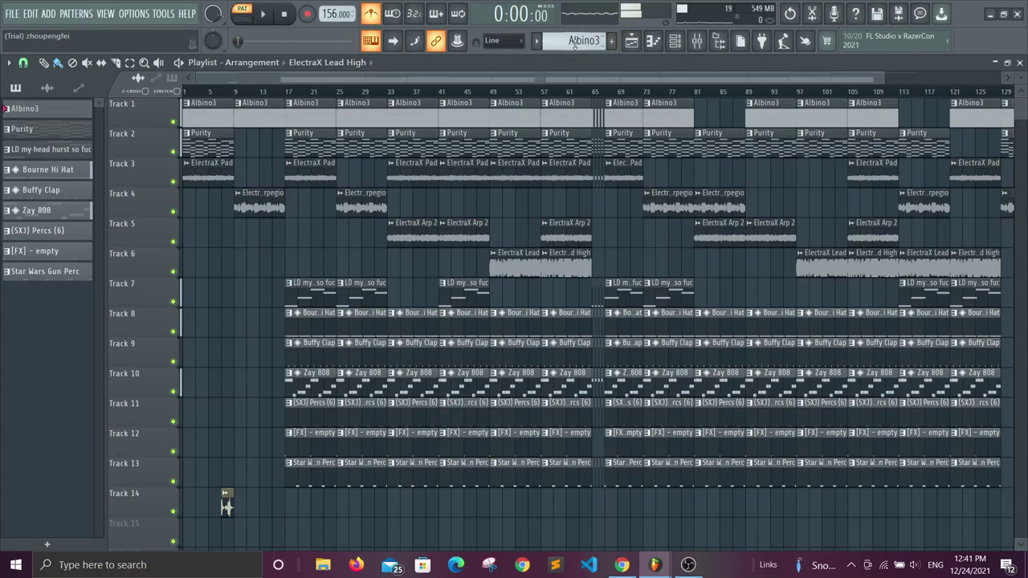
click(631, 43)
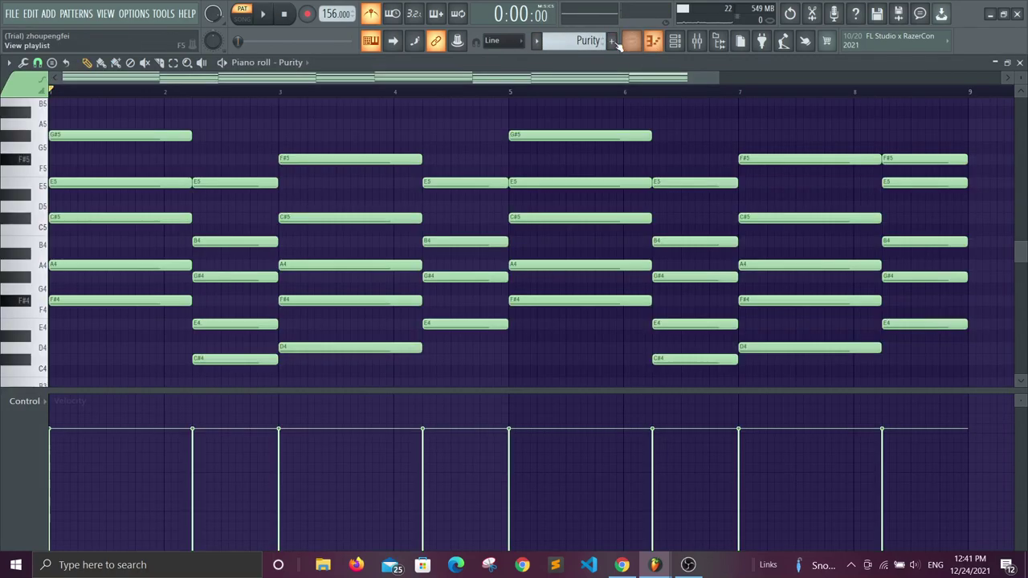
key(plus)
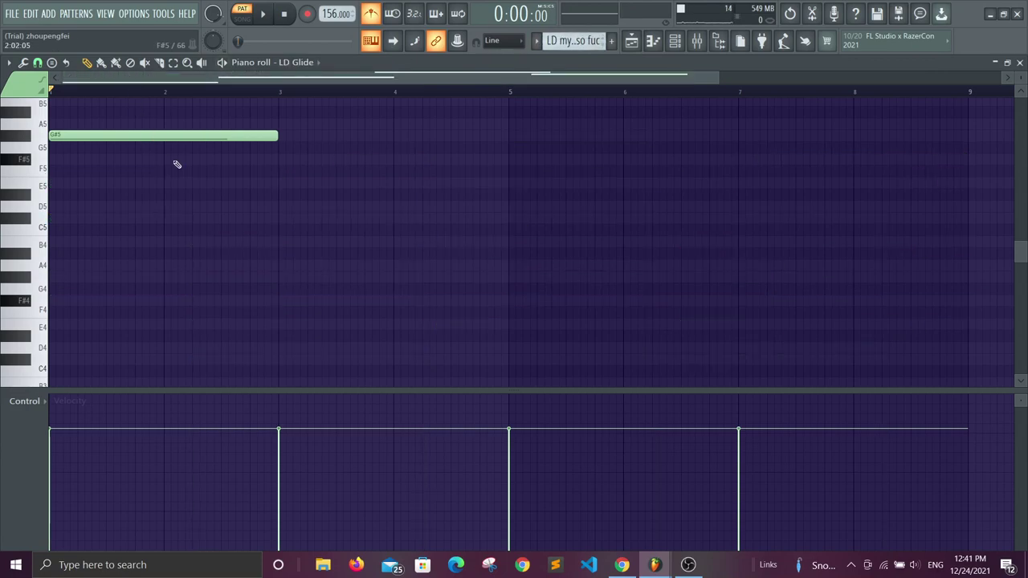
scroll(177, 163, up, 5)
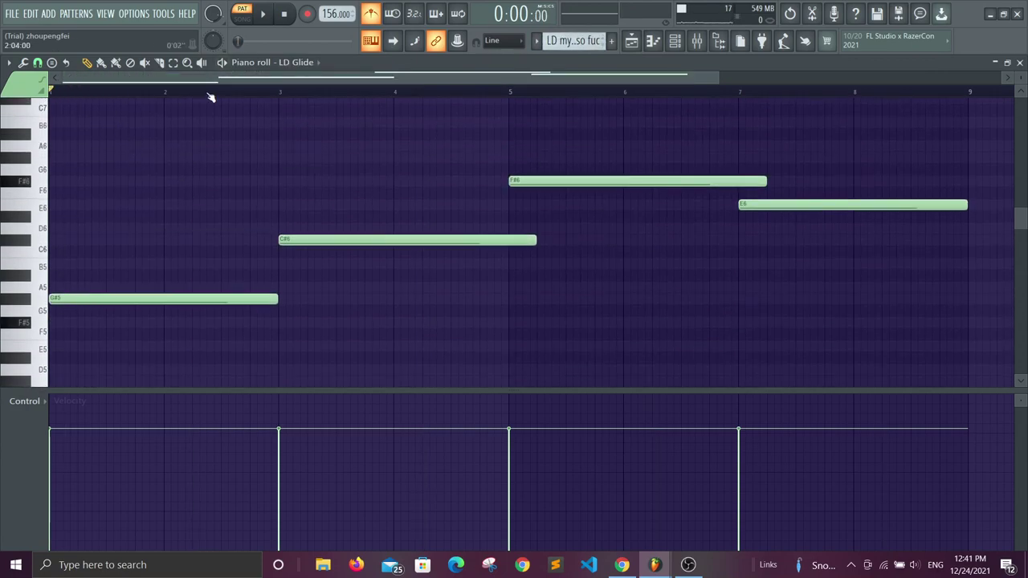
- Rename the "LD my head hurst so fuc" pattern as LD Glide
right_click(575, 39)
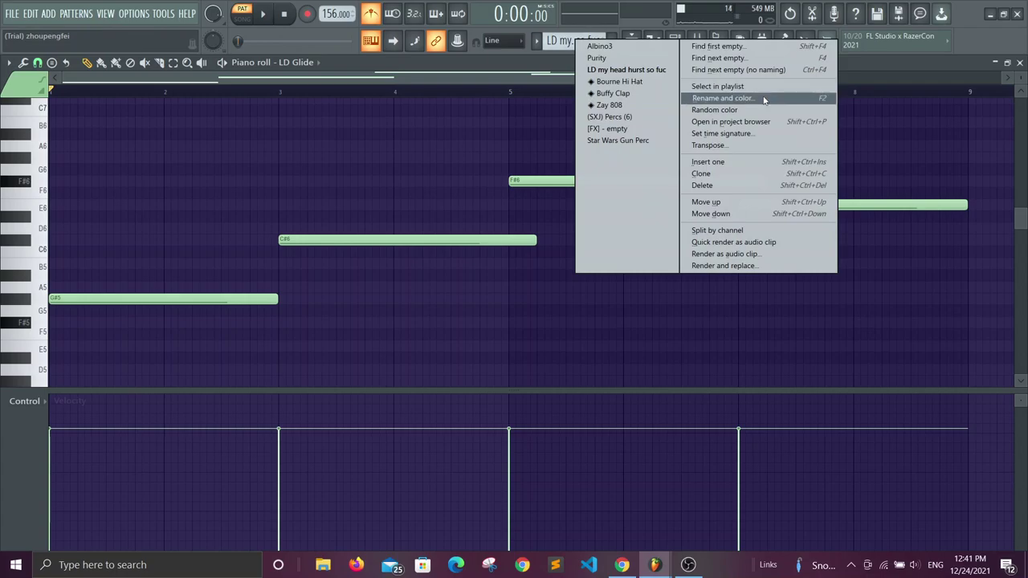
click(764, 99)
click(690, 77)
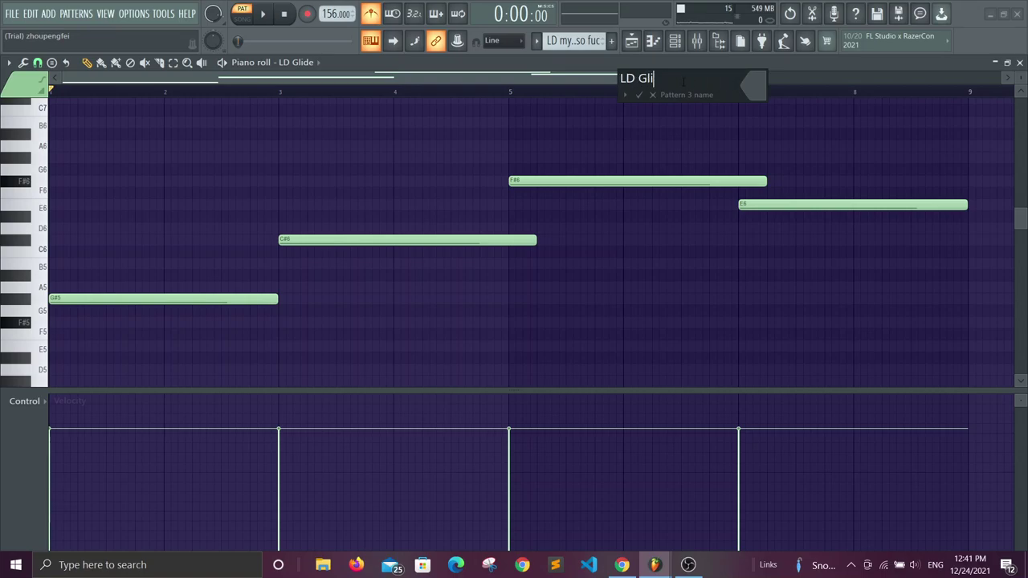
key(Return)
- Play the LD Glide pattern while viewing its Serum preset and the preset bank list, leaving the preset unchanged and closing both windows
key(space)
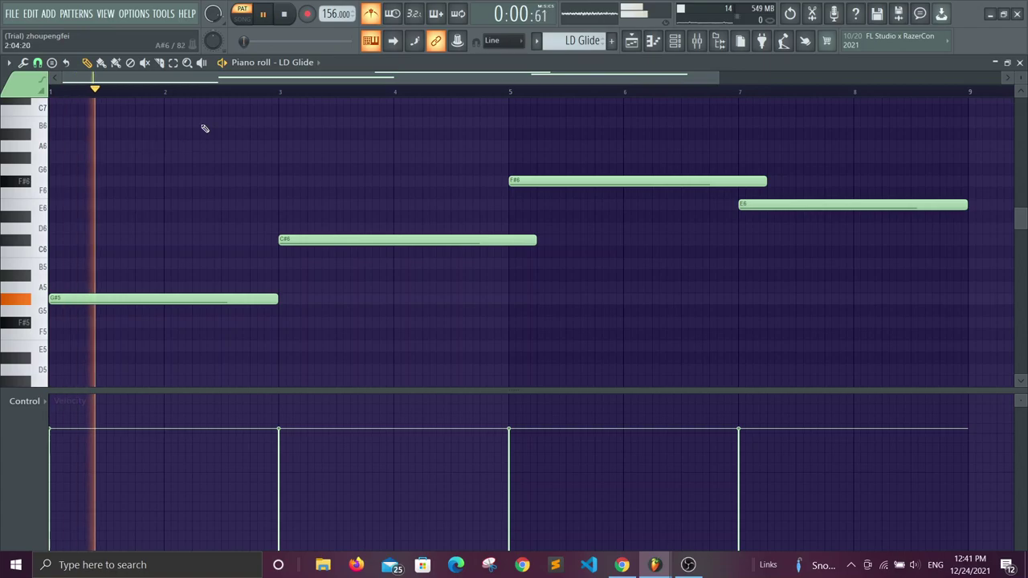
click(674, 42)
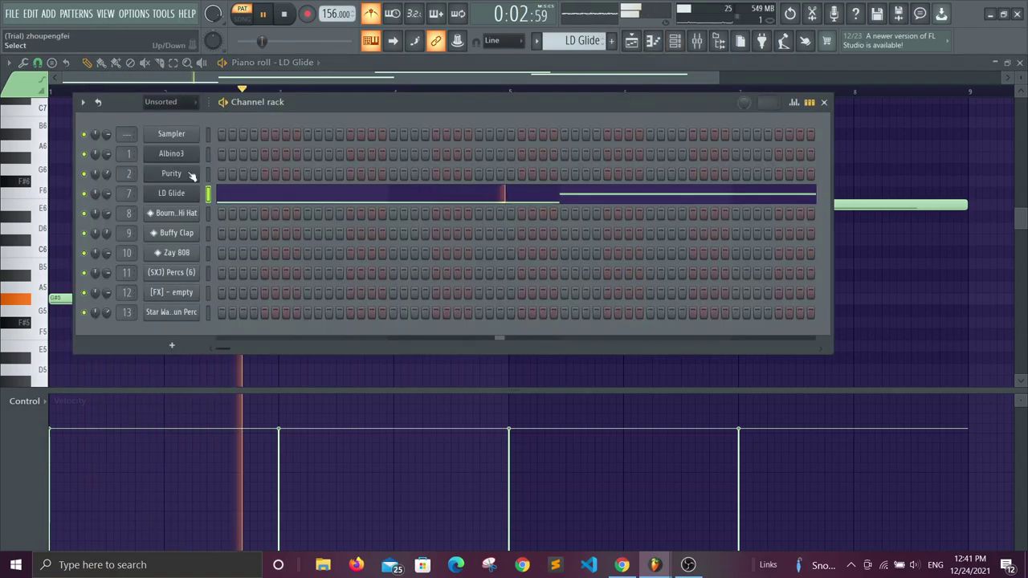
click(184, 196)
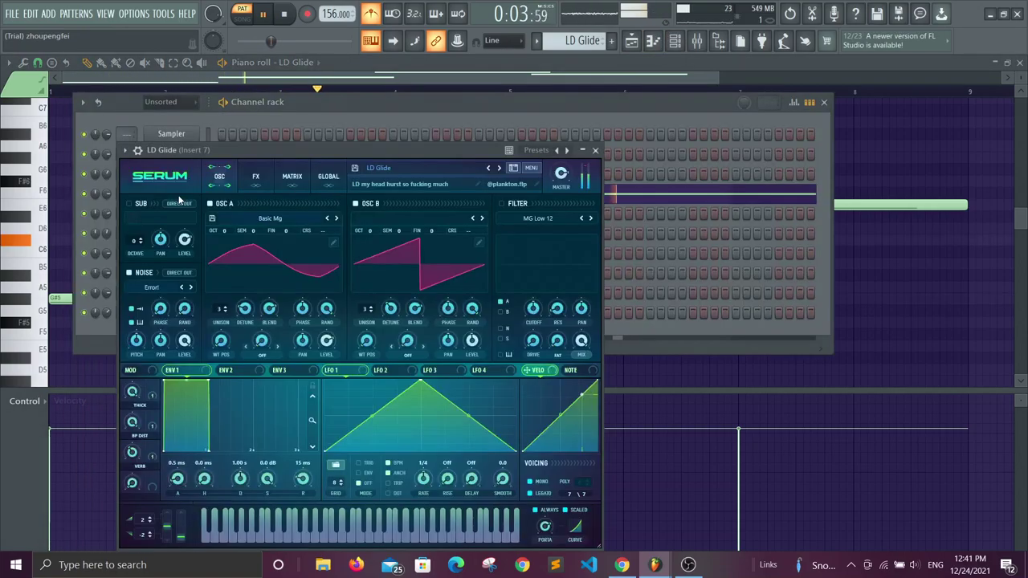
click(379, 168)
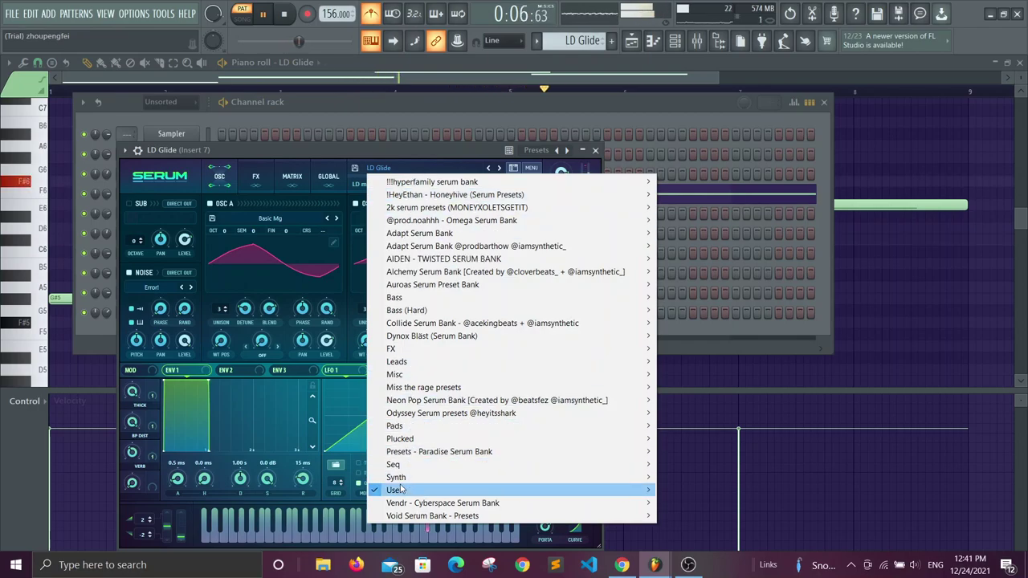
mouse_move(449, 503)
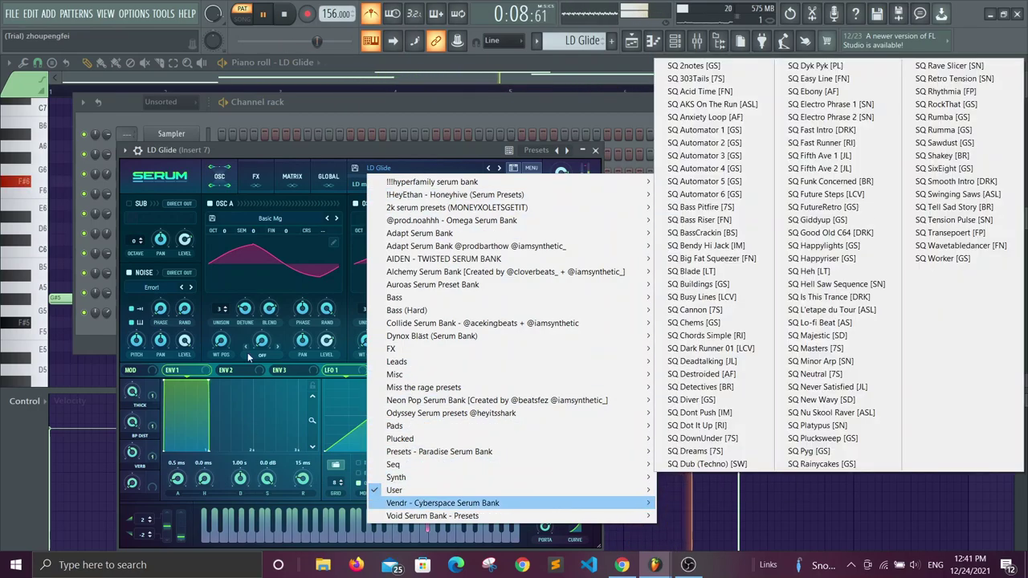
click(301, 150)
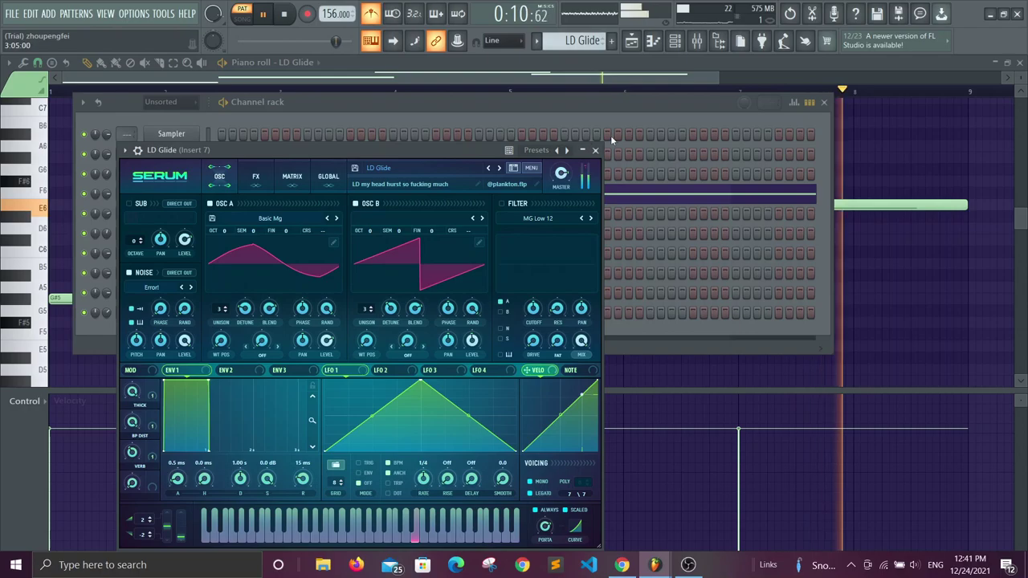
click(595, 150)
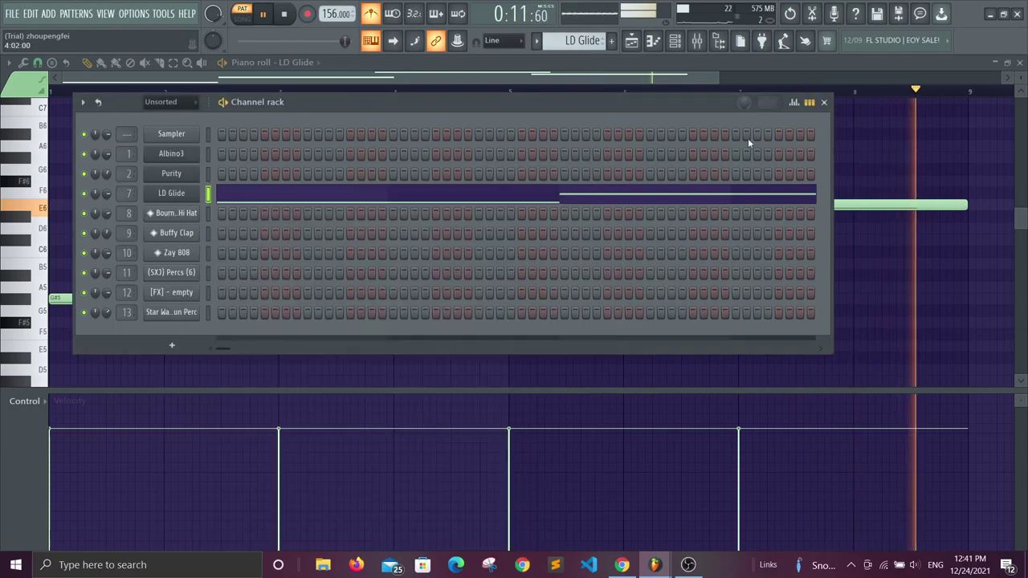
click(825, 102)
key(space)
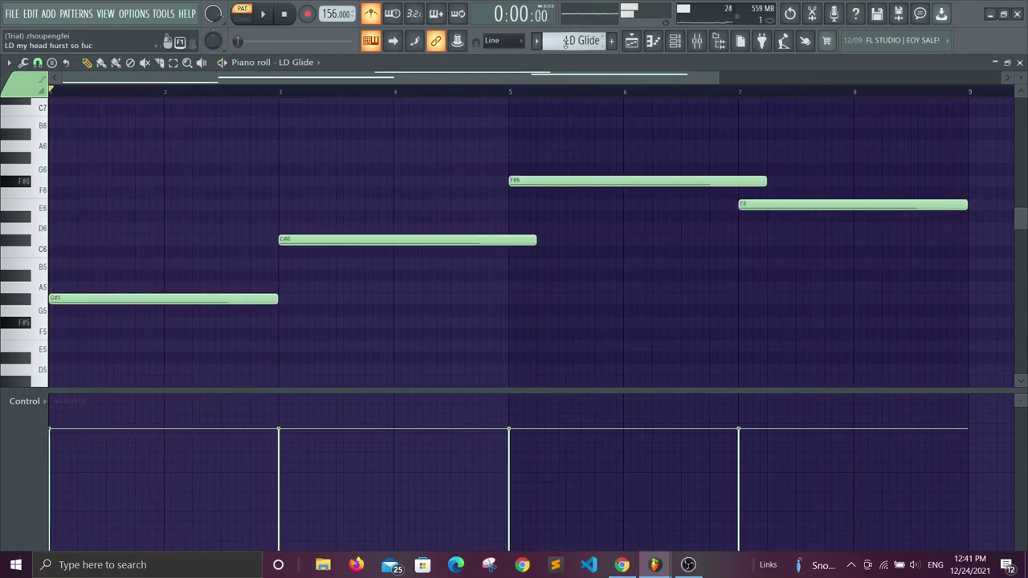
- Display the Bourne Hi Hat pattern's notes, view its sample settings and audition the pattern
key(KP_Add)
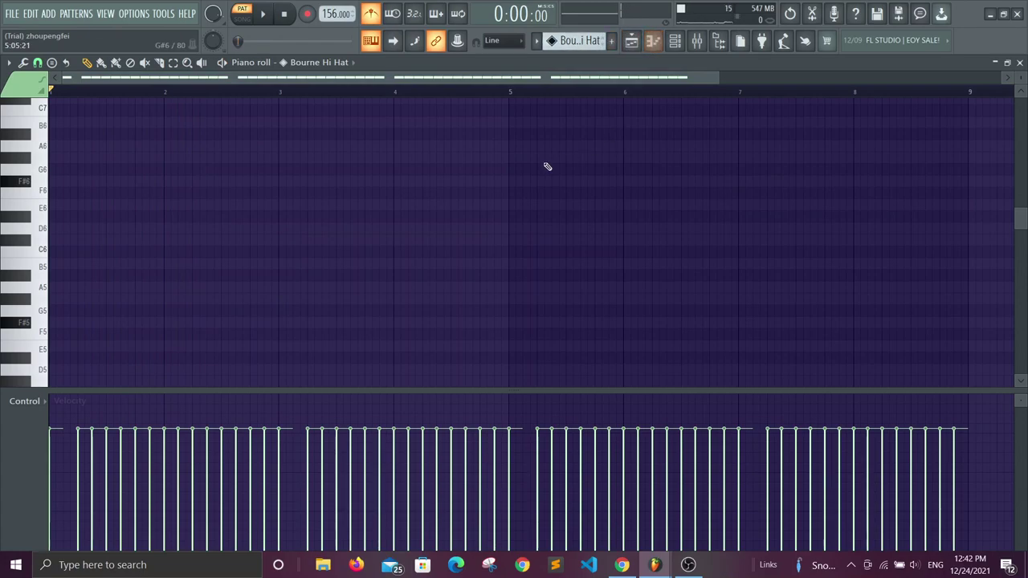
scroll(522, 170, down, 3)
click(682, 42)
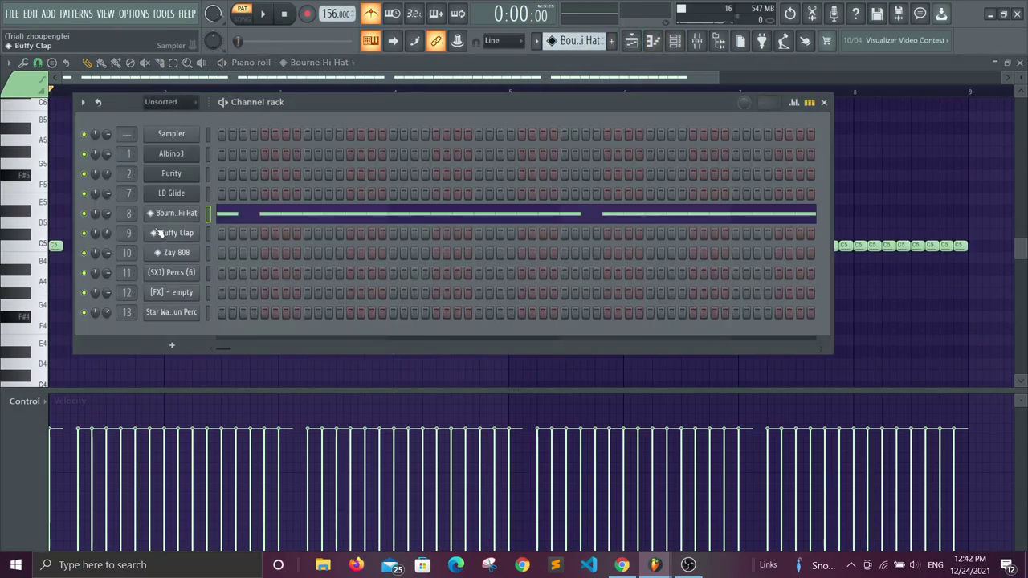
click(164, 217)
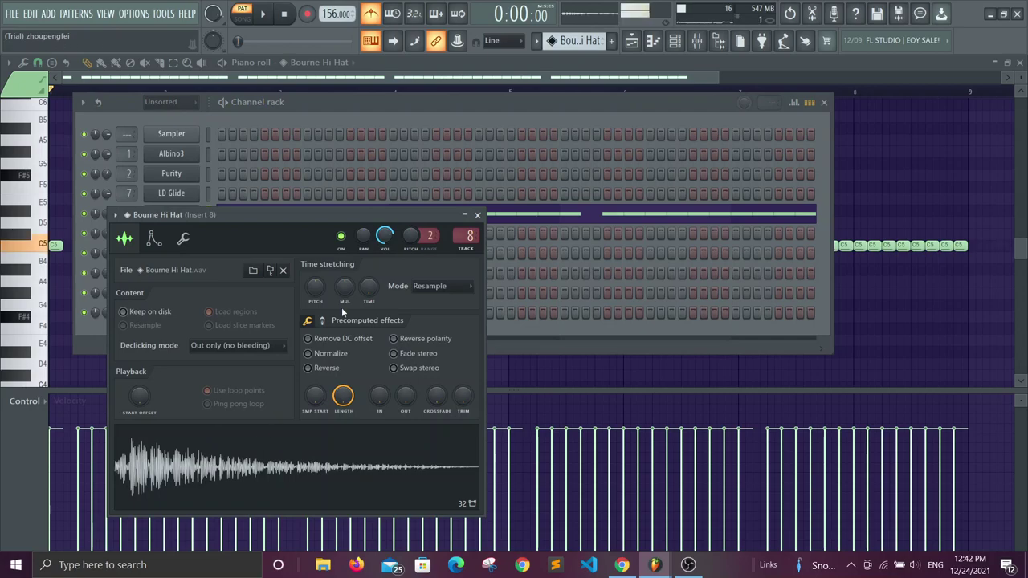
click(479, 216)
key(space)
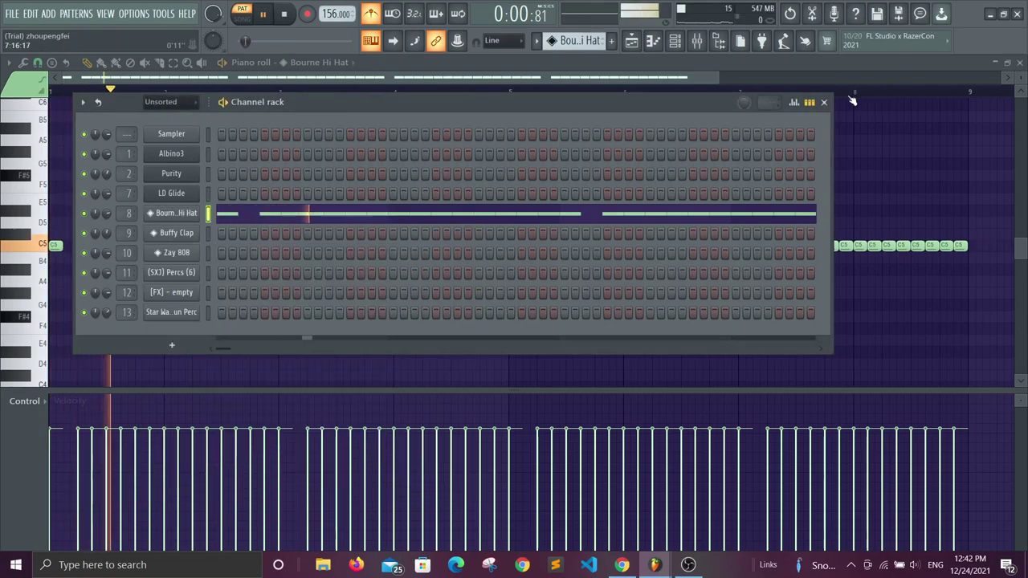
click(825, 104)
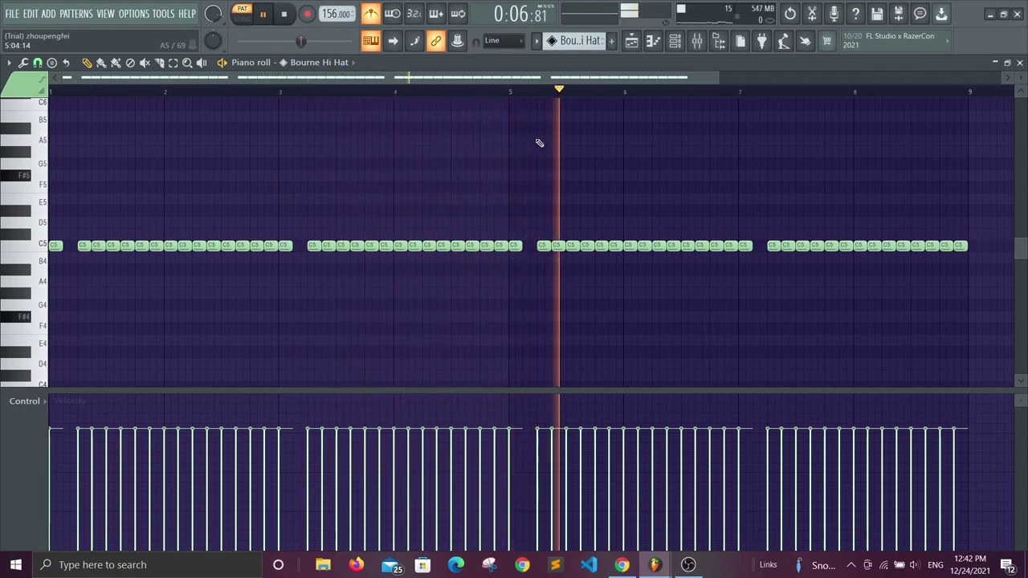
key(space)
- Display the Buffy Clap pattern in the piano roll, locate its channel and audition the pattern
drag(575, 41, 575, 52)
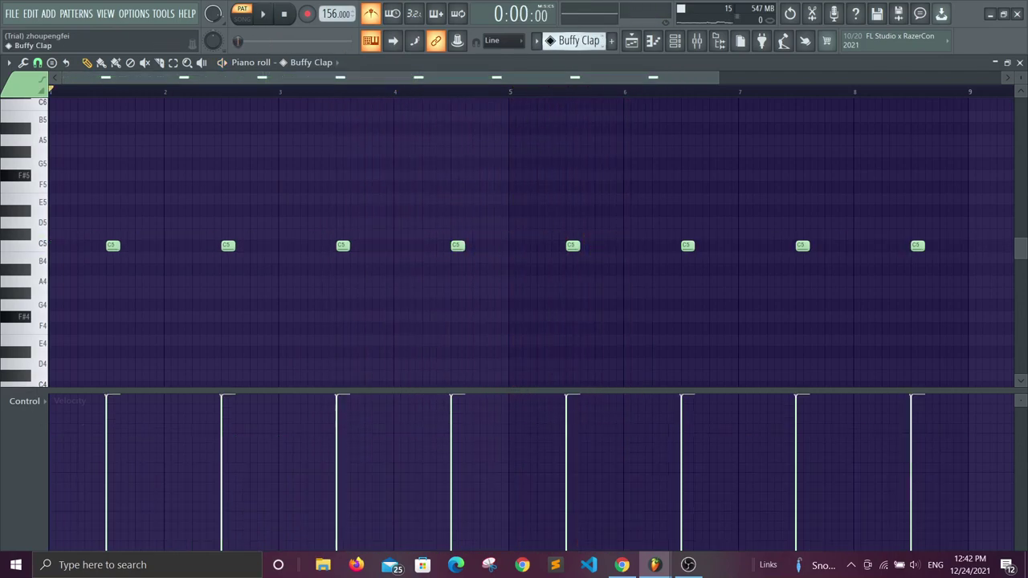
click(678, 41)
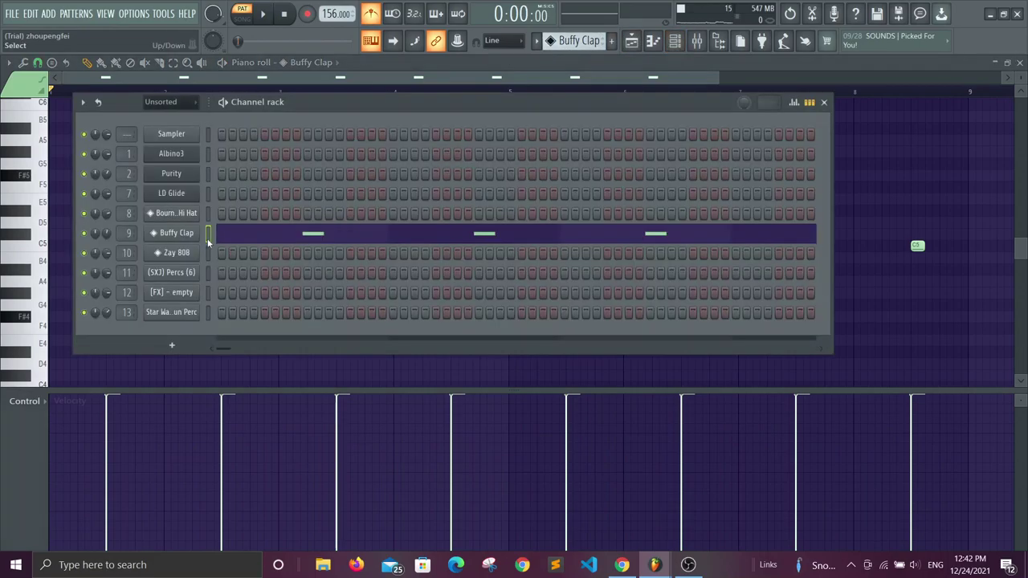
key(space)
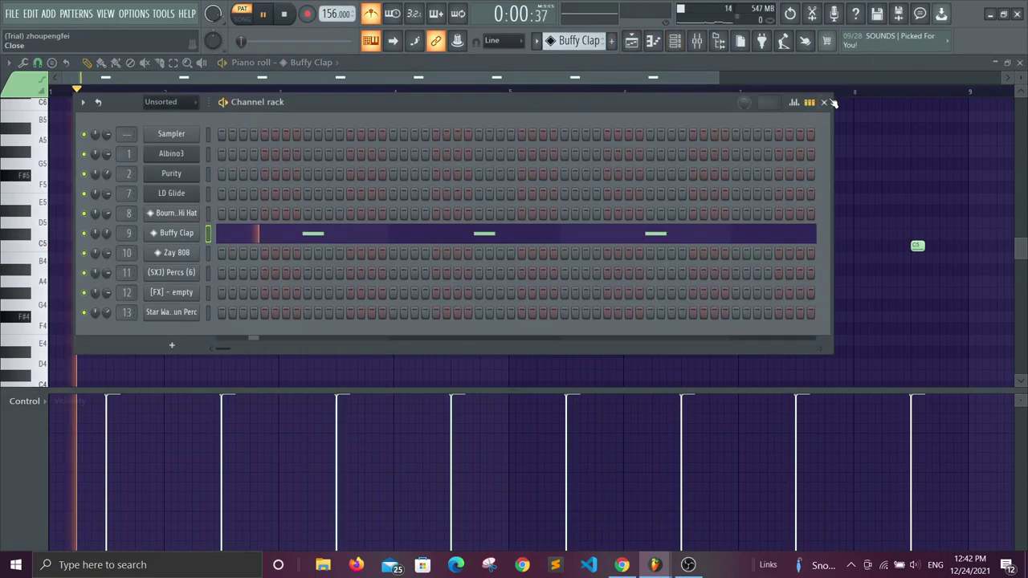
click(824, 102)
click(489, 165)
right_click(518, 167)
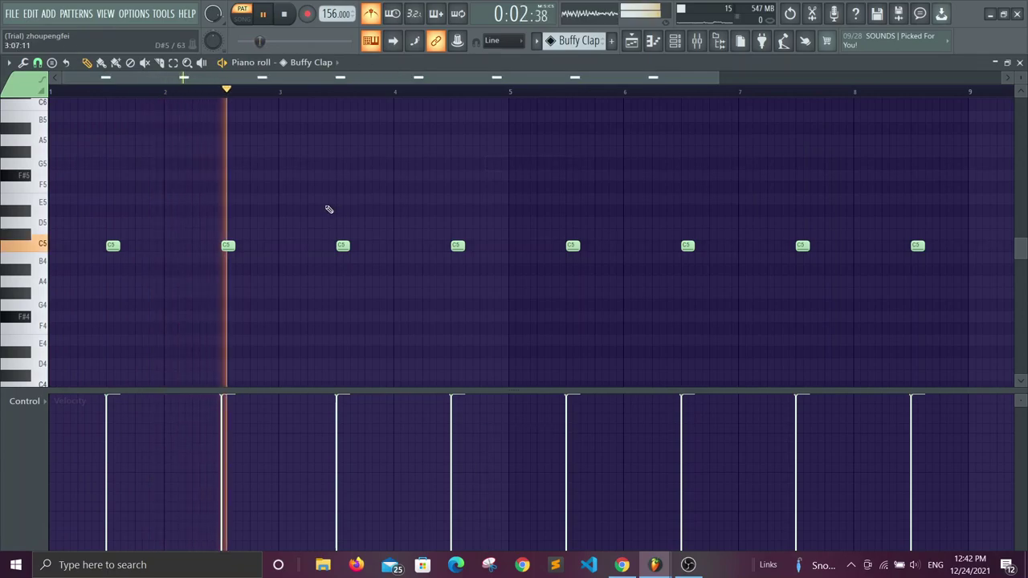
ctrl+scroll(328, 209, up, 2)
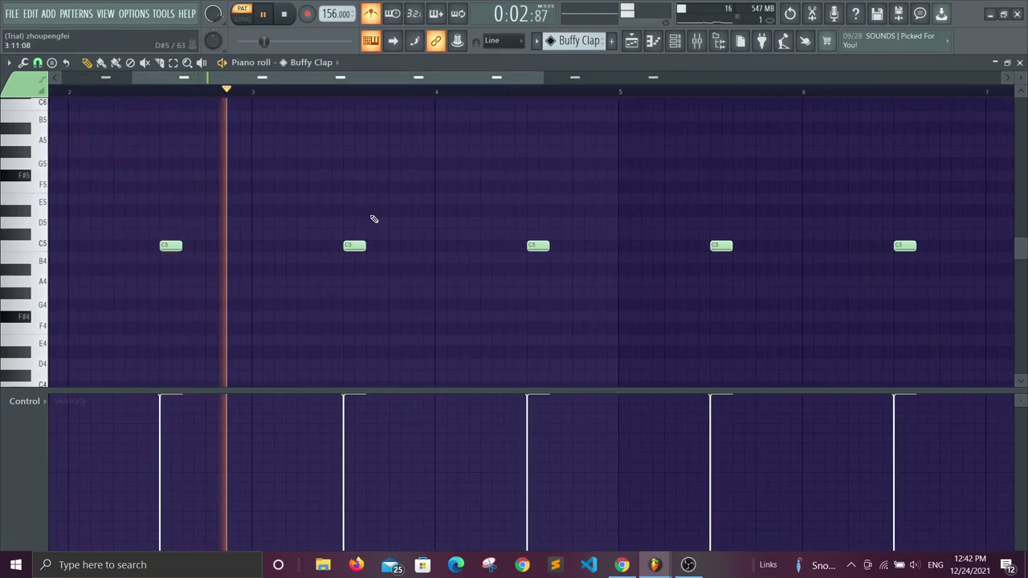
click(503, 268)
right_click(565, 269)
key(space)
- Move past the Zay 808 pattern to the (SXJ) Percs (6) pattern and audition it in the piano roll
scroll(604, 37, up, 1)
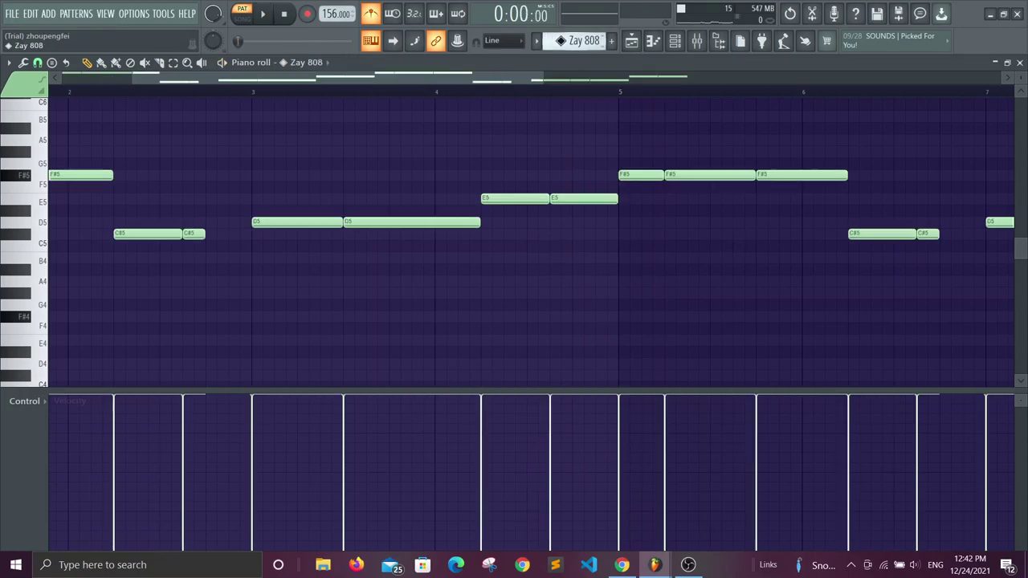
click(682, 42)
scroll(602, 40, down, 1)
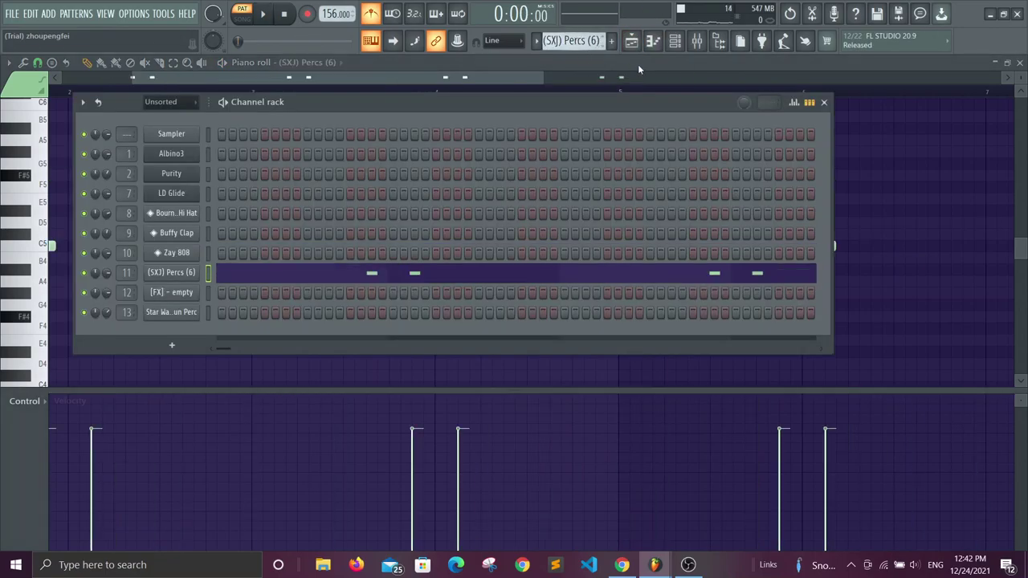
click(832, 102)
key(space)
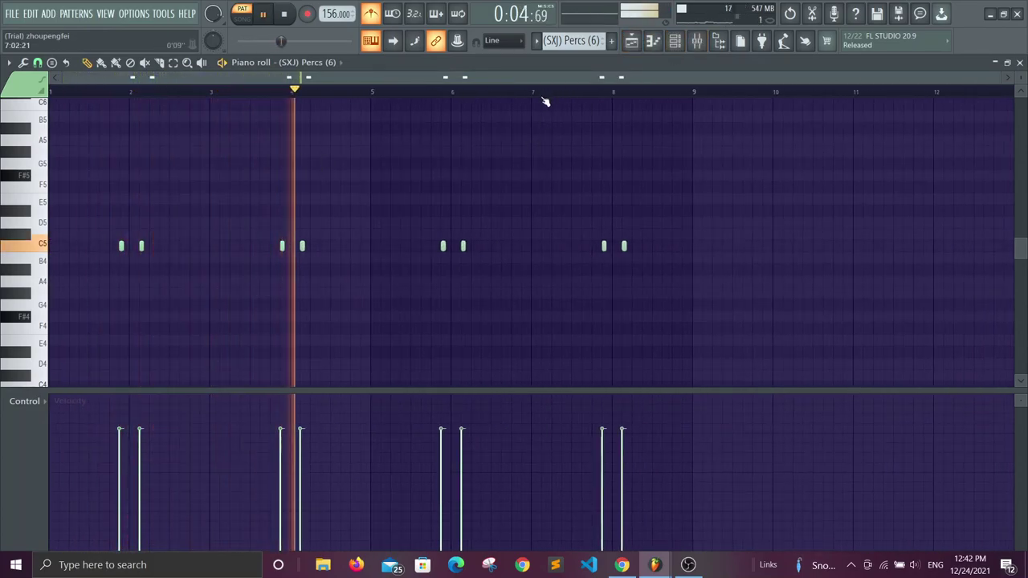
key(space)
- Audition the [FX] - empty pattern followed by the Star Wars Gun Perc pattern
scroll(577, 44, down, 1)
key(space)
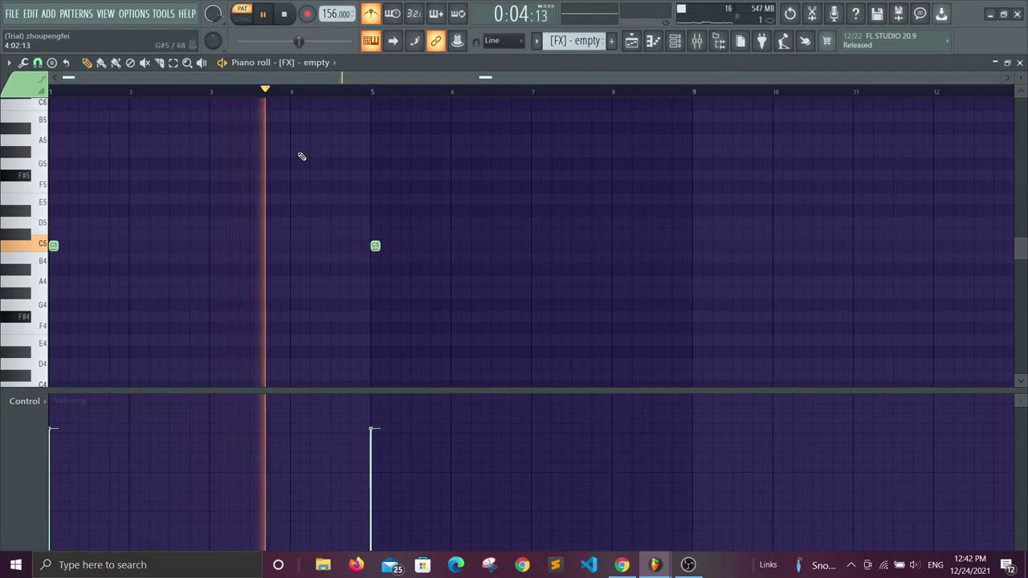
key(space)
scroll(568, 41, down, 1)
key(space)
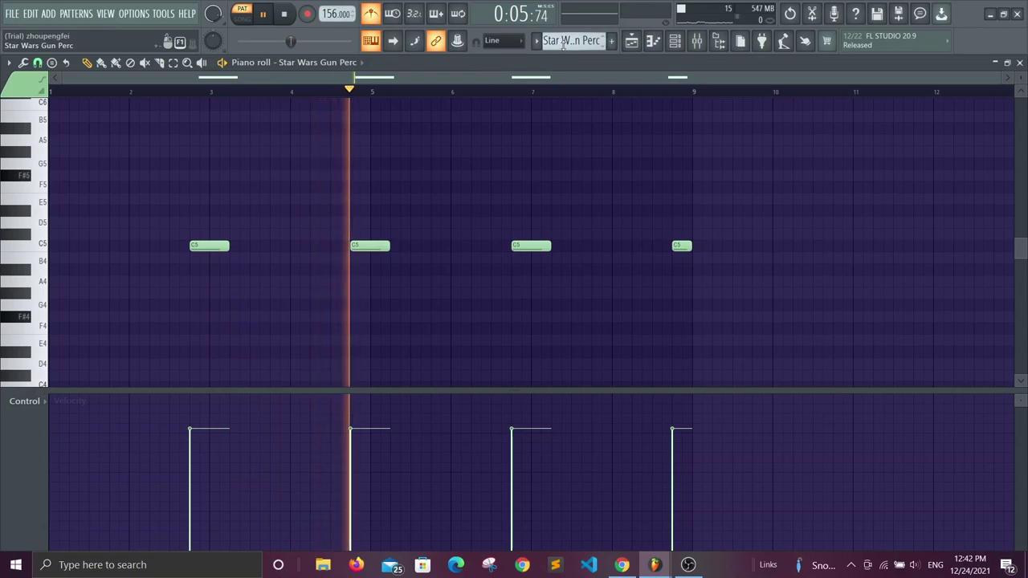
key(space)
- Return to the Zay 808 pattern and review the Fruity Blood Overdrive effect on mixer Insert 10, leaving it closed
scroll(572, 40, up, 1)
scroll(573, 40, up, 1)
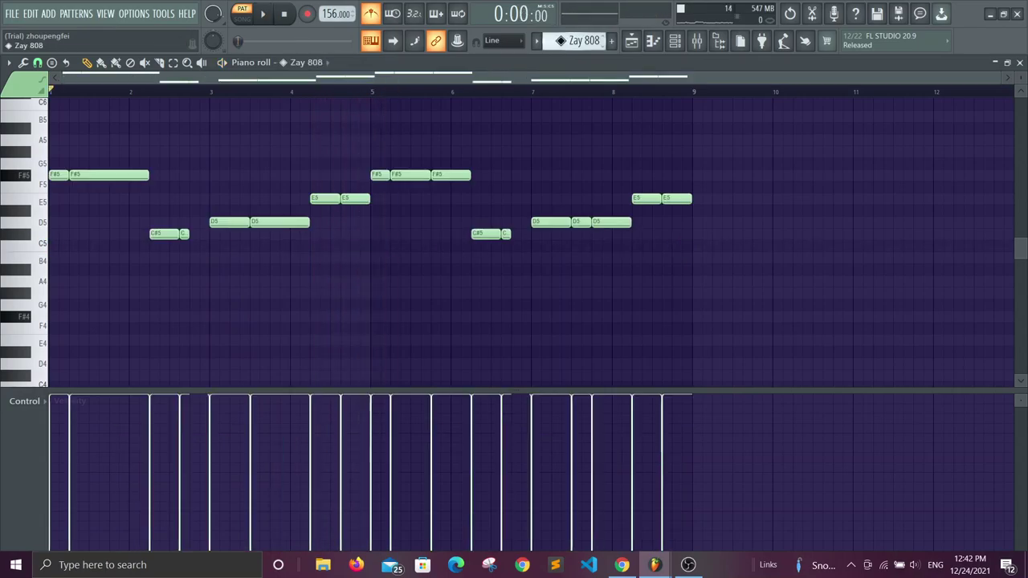
click(699, 40)
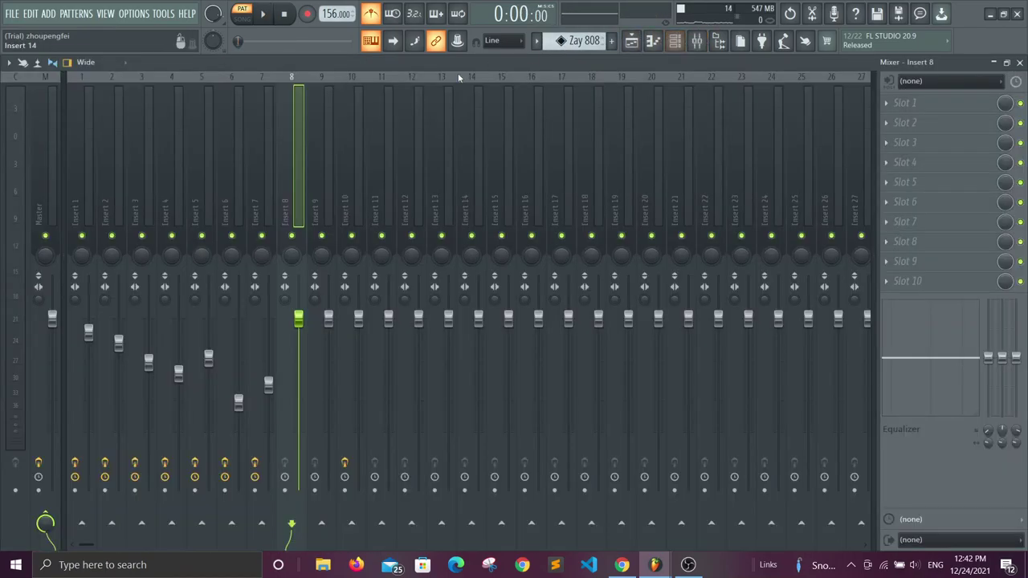
click(363, 127)
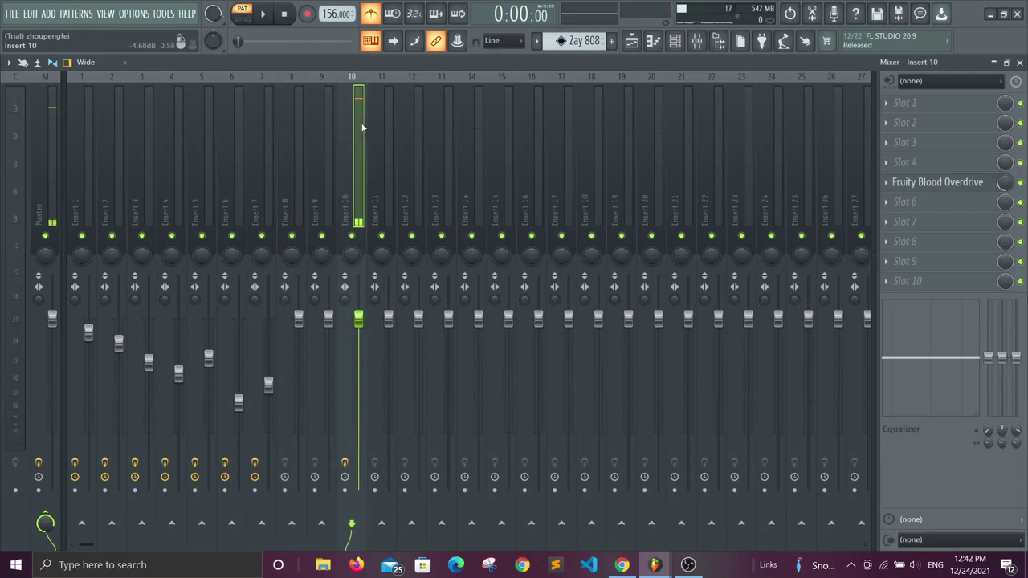
click(981, 183)
click(982, 183)
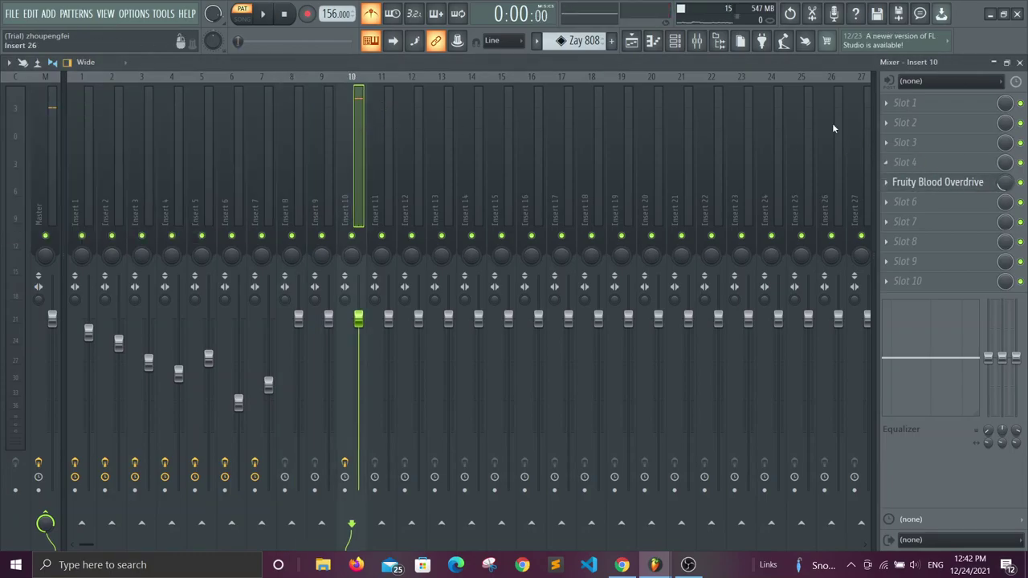
- Compare the Zay 808 sample with Boost lowered to 0% and restored to 5%, and return to its piano roll
click(674, 41)
click(178, 253)
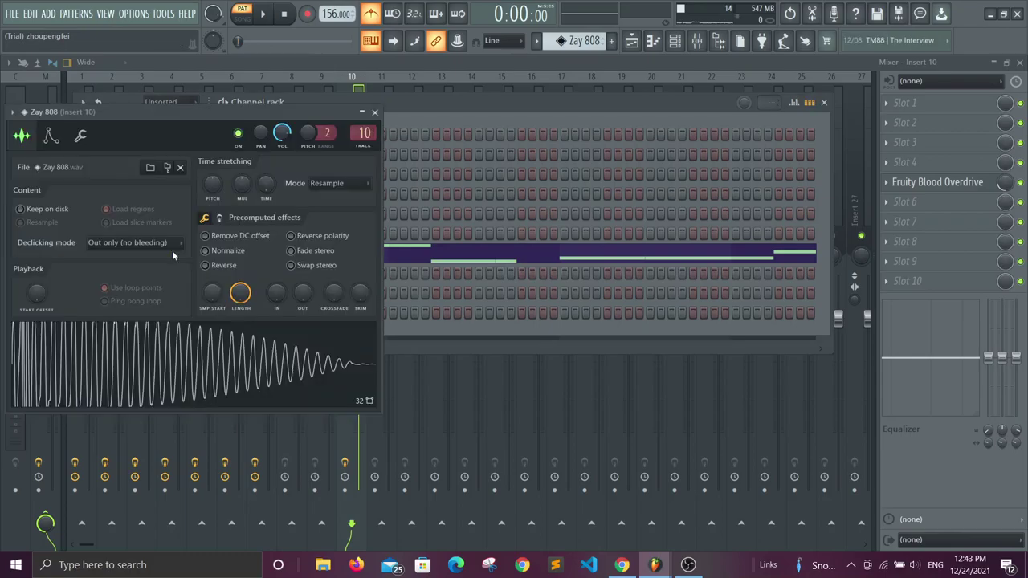
click(219, 220)
right_click(215, 245)
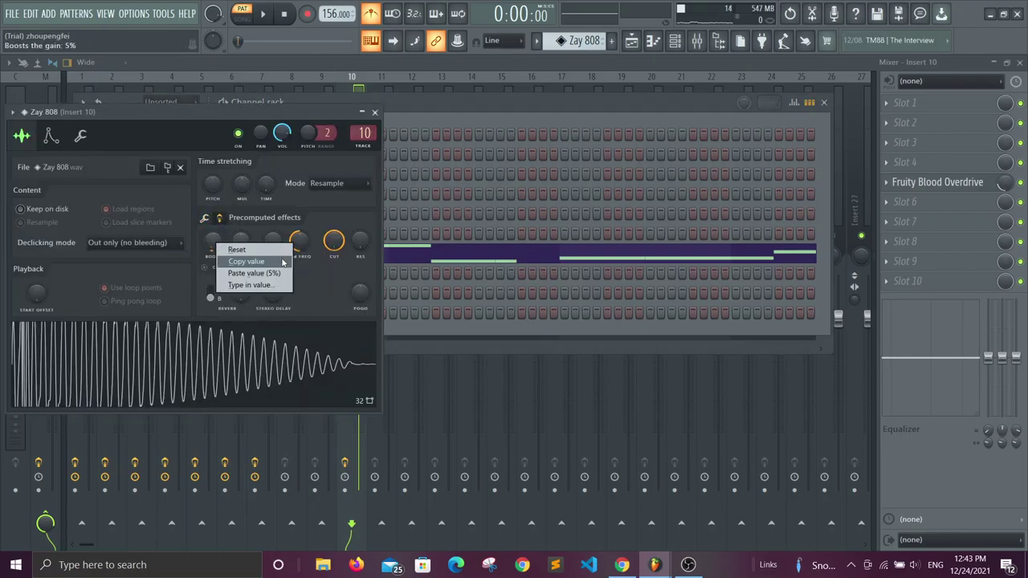
click(237, 260)
drag(209, 251, 209, 265)
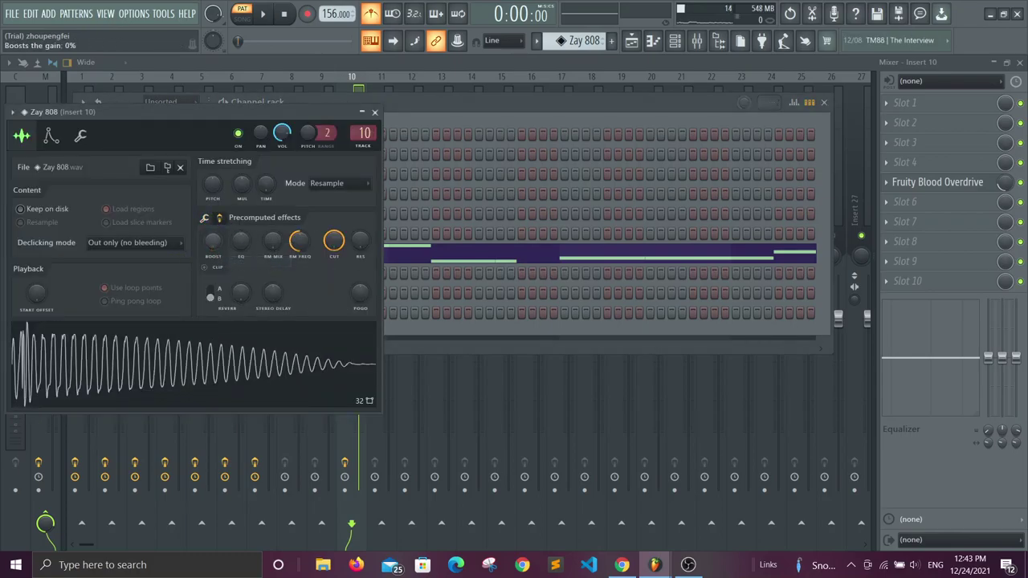
right_click(213, 245)
click(234, 270)
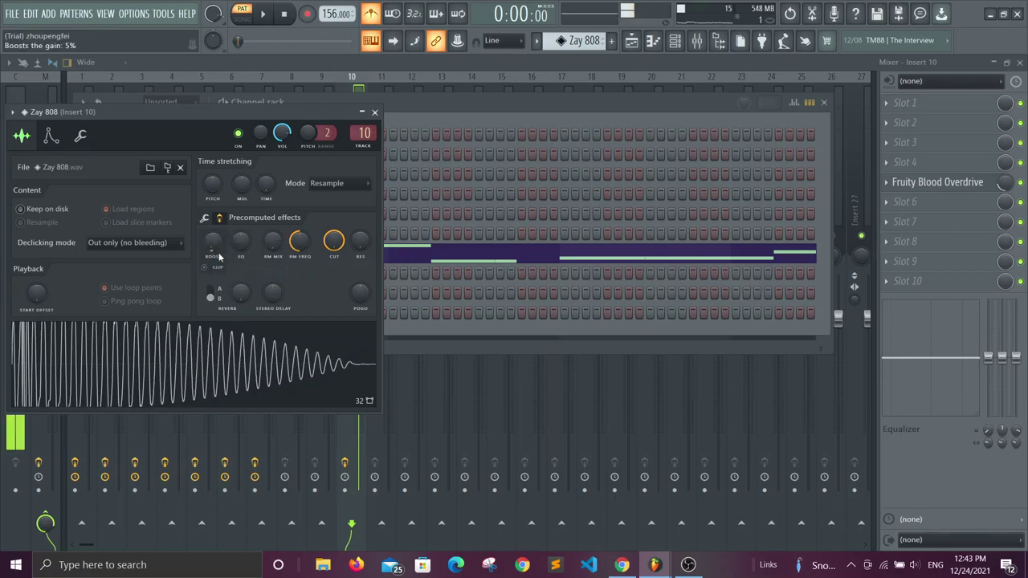
click(375, 113)
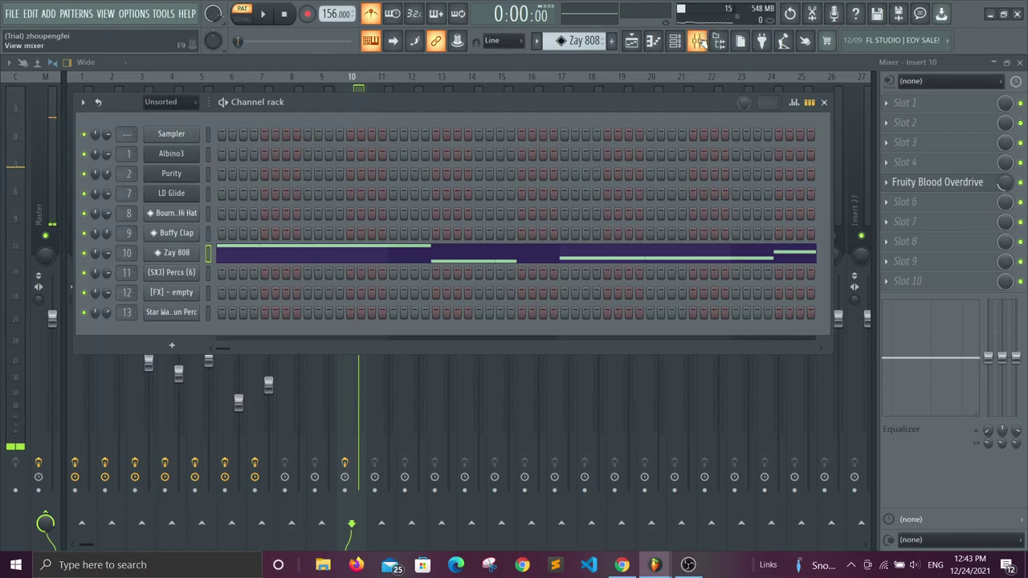
click(663, 39)
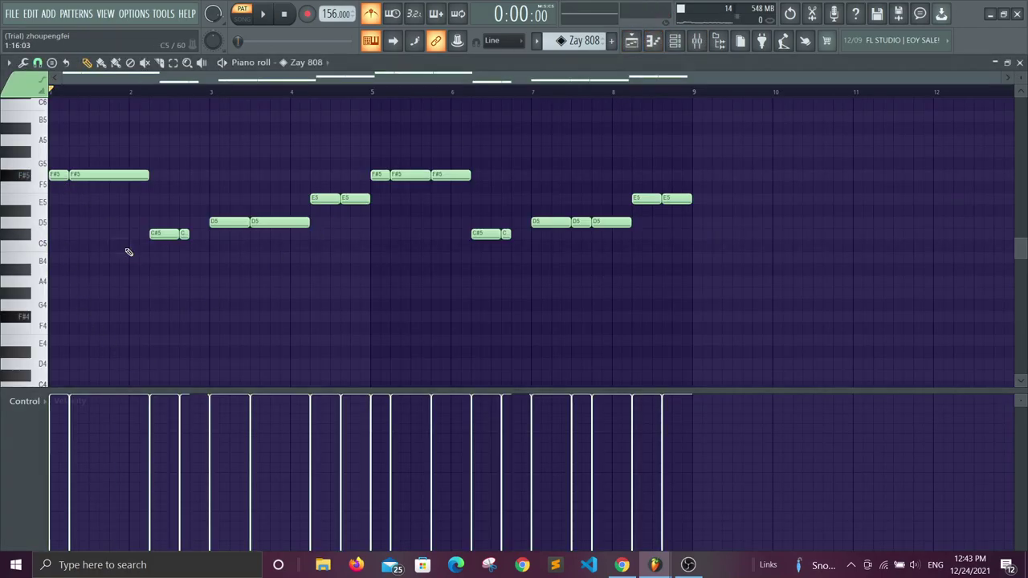
- Audition the Zay 808 bassline and copy the lowest chord notes in bars 1 to 4 of the Purity pattern
key(space)
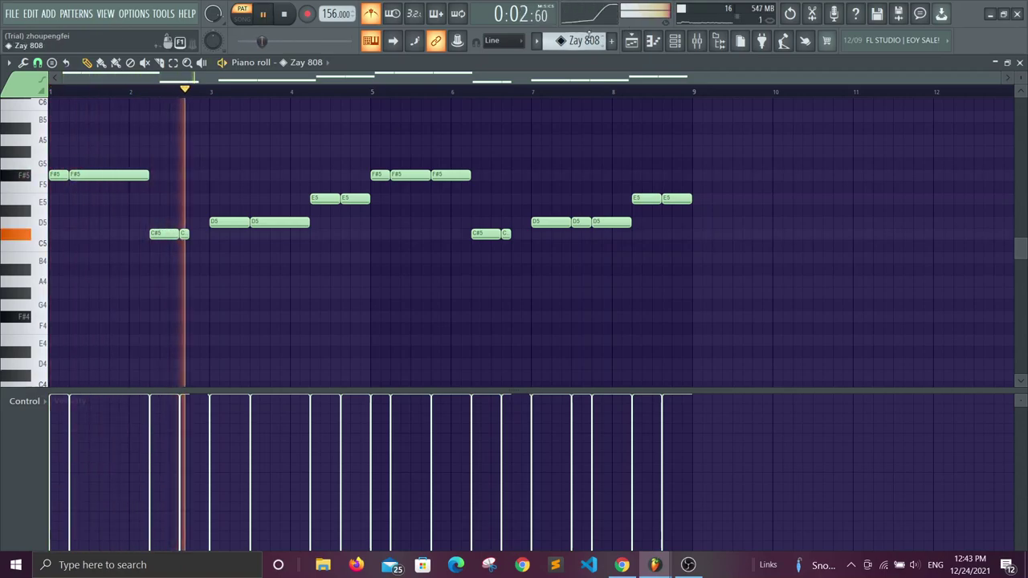
key(space)
drag(584, 41, 583, 56)
scroll(195, 188, down, 1)
ctrl+drag(51, 292, 68, 276)
drag(133, 347, 241, 331)
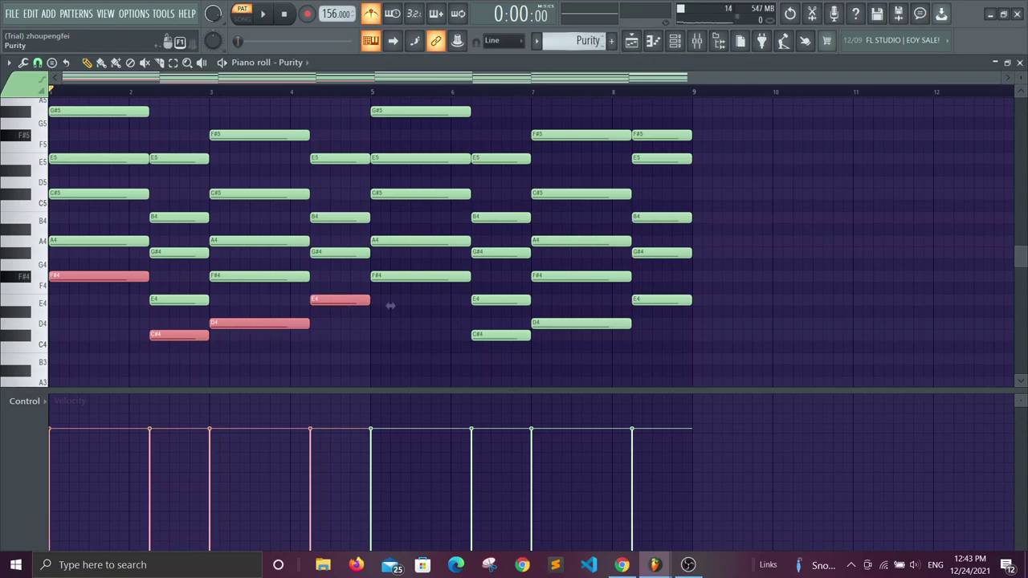
- Paste the copied notes into the Sampler channel of the Zay 808 pattern, raise them one octave and play them
scroll(571, 39, down, 4)
scroll(572, 39, up, 1)
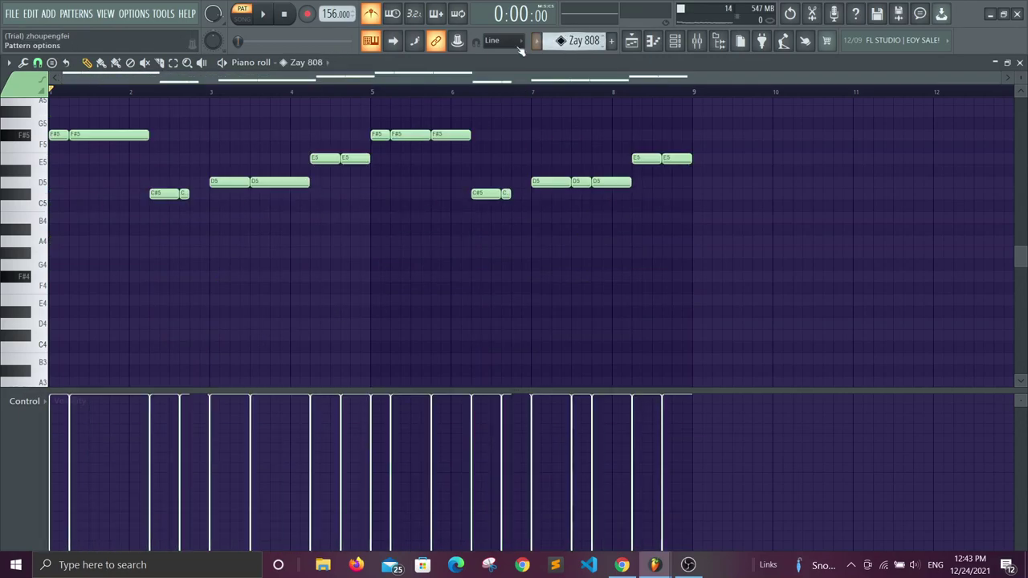
click(329, 64)
click(325, 167)
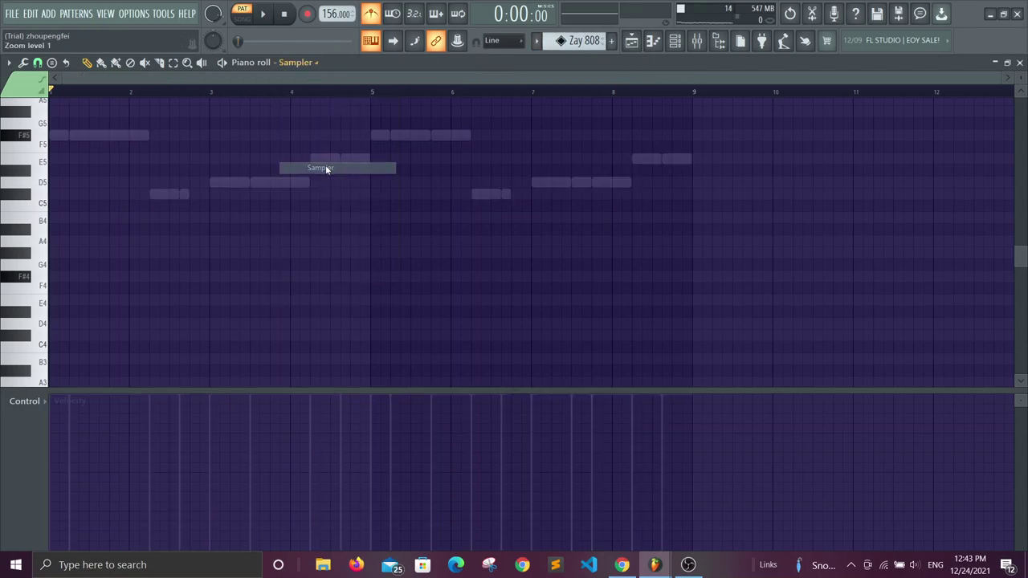
key(ctrl+v)
key(ctrl+Up)
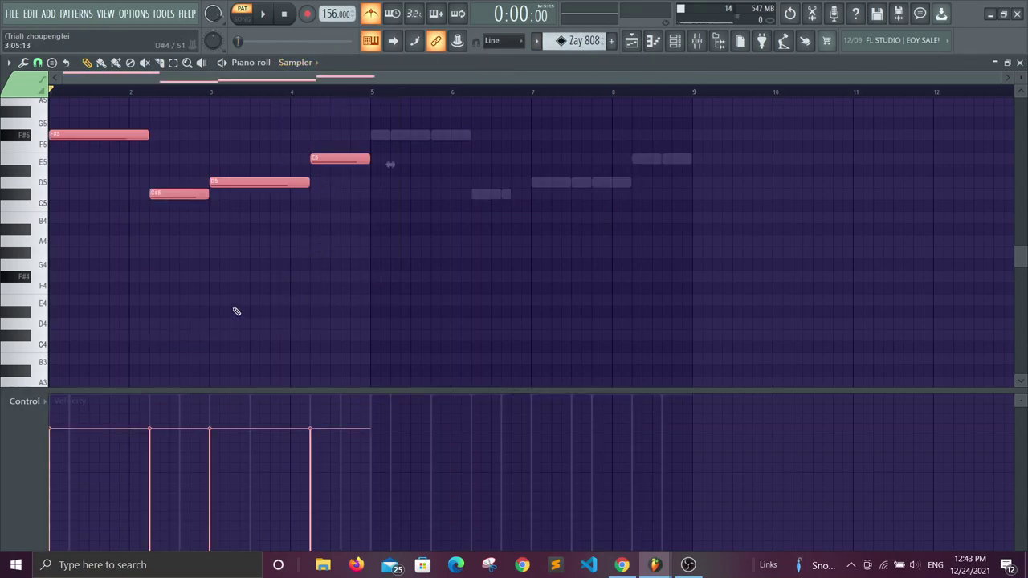
scroll(232, 310, up, 3)
key(space)
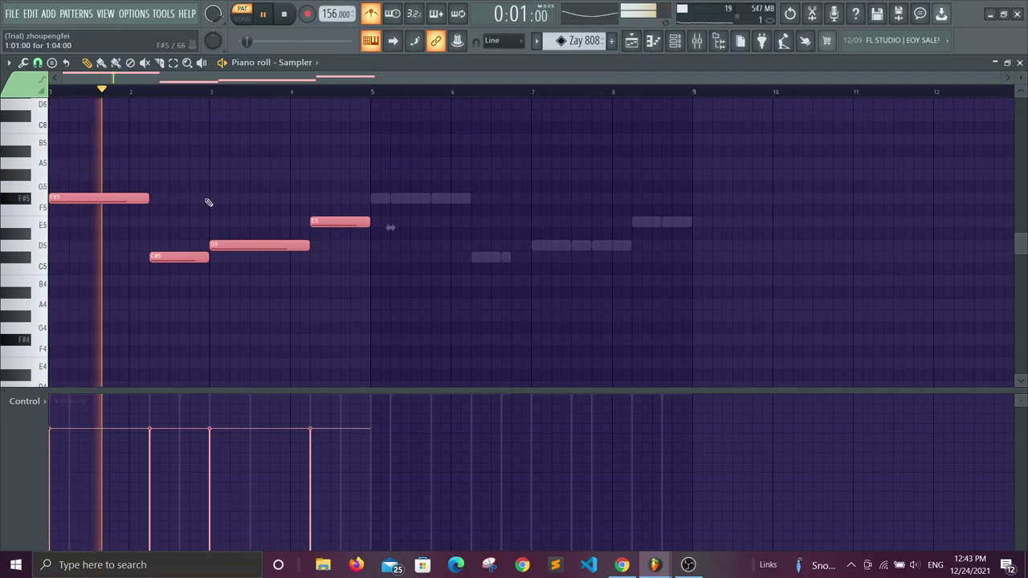
- Duplicate the four pasted Sampler notes across bars 5 to 8 and clear the stray note
key(ctrl+b)
click(414, 328)
right_click(414, 329)
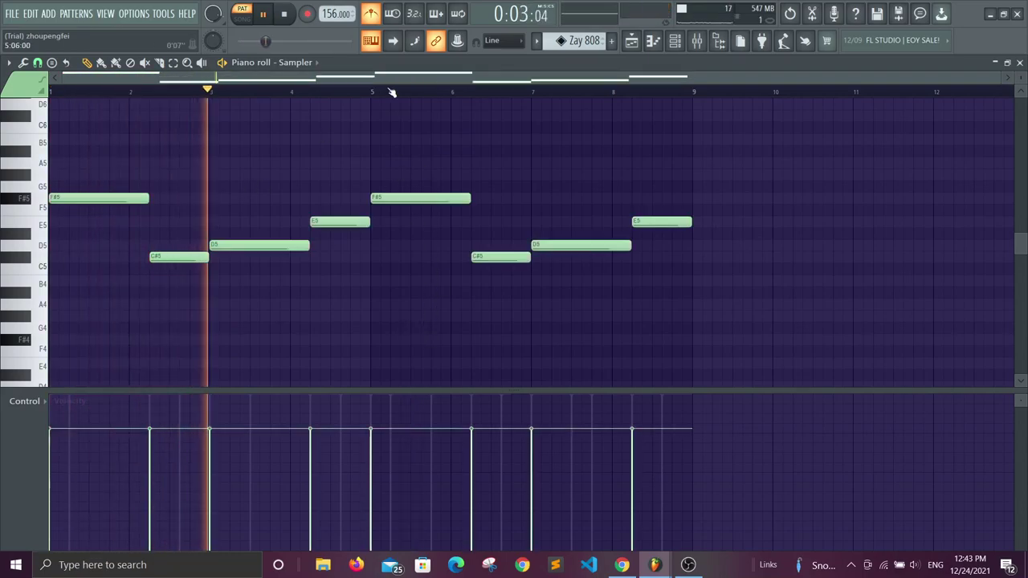
- Compare the Sampler root notes with the Zay 808 channel's notes during playback, passing through Star Wars Gun Perc, and stop
click(294, 62)
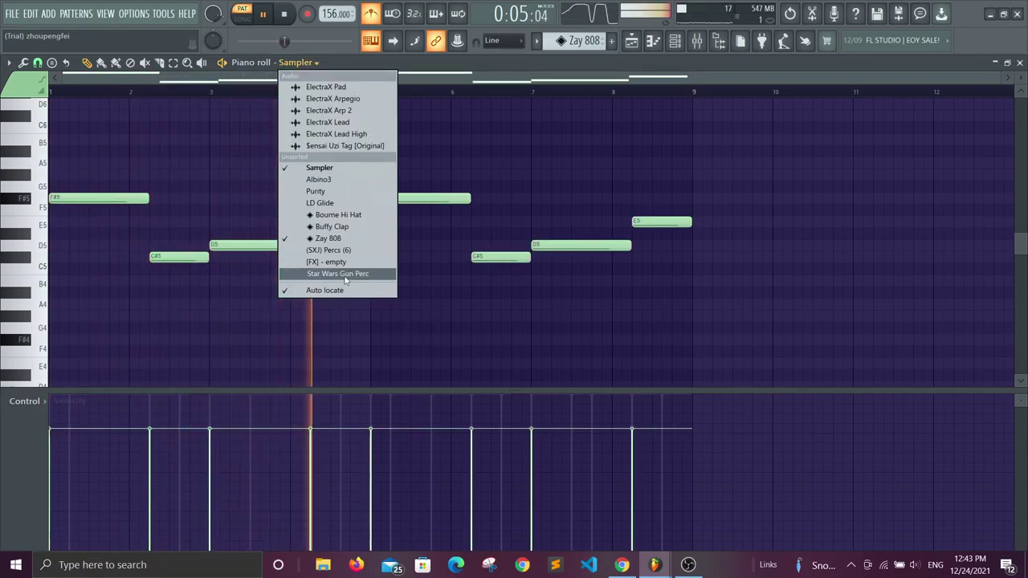
click(345, 277)
click(353, 64)
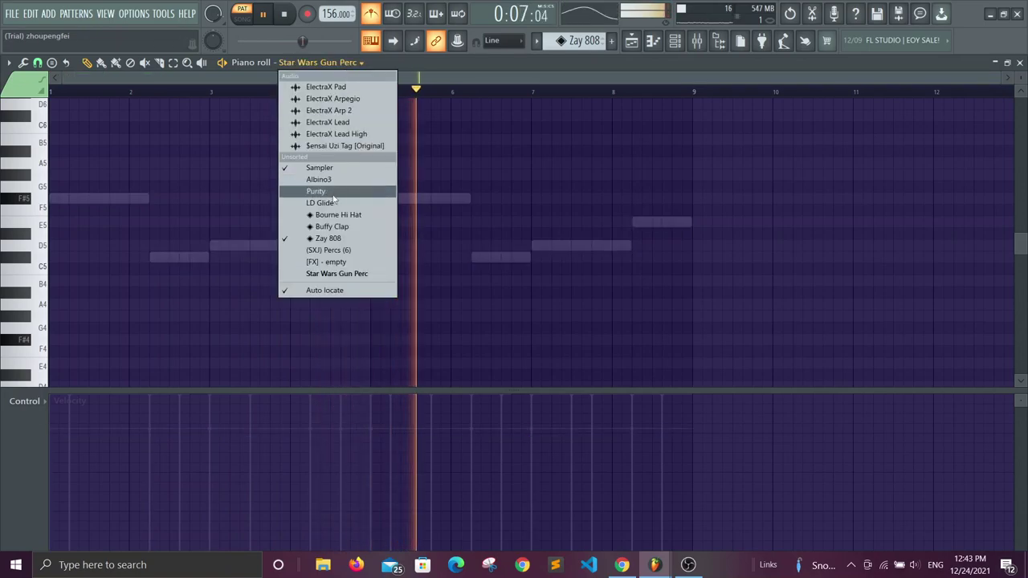
click(301, 229)
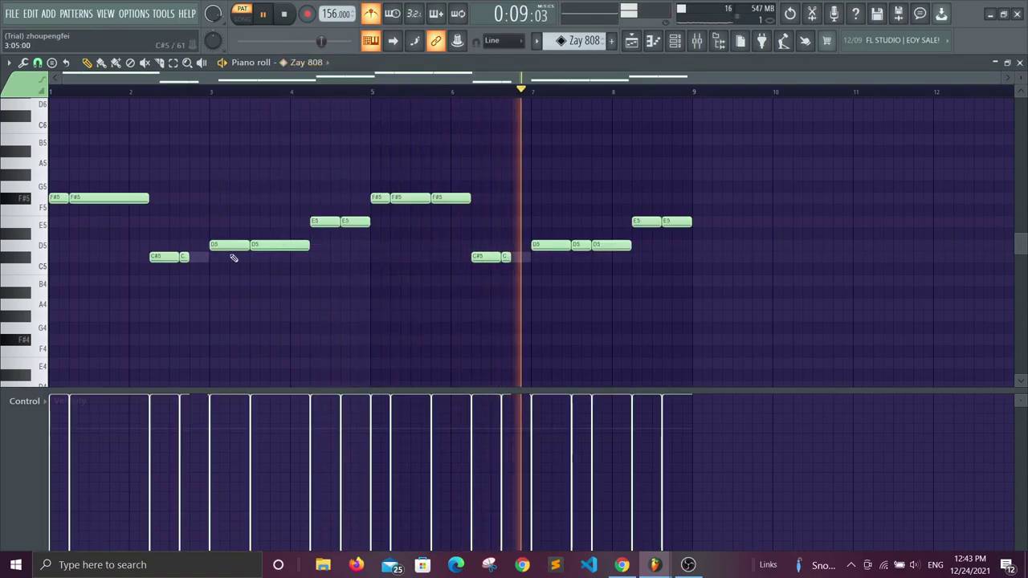
key(space)
- Remove the pasted notes from the Sampler channel and return to the Zay 808 channel's notes
click(321, 64)
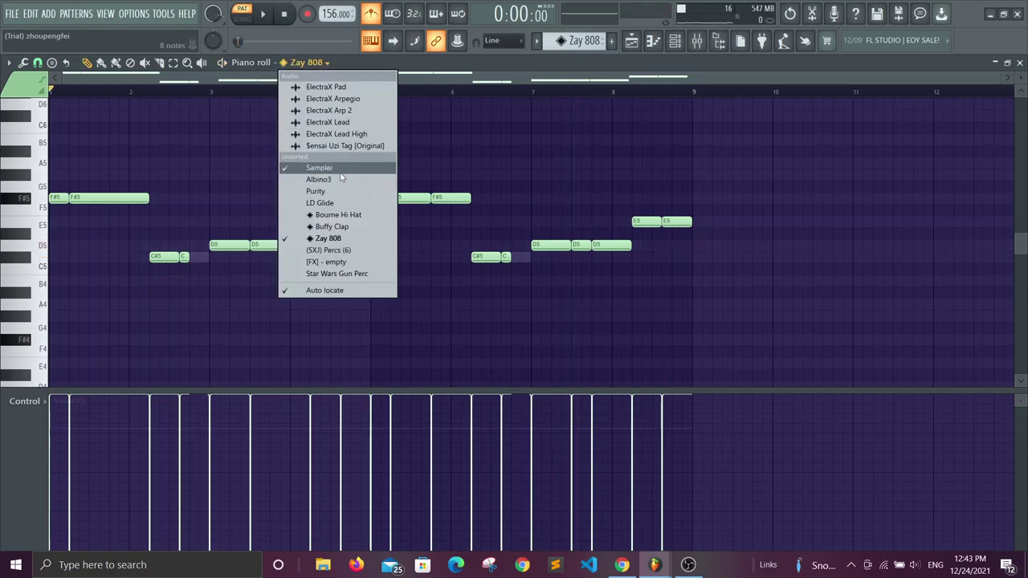
click(343, 168)
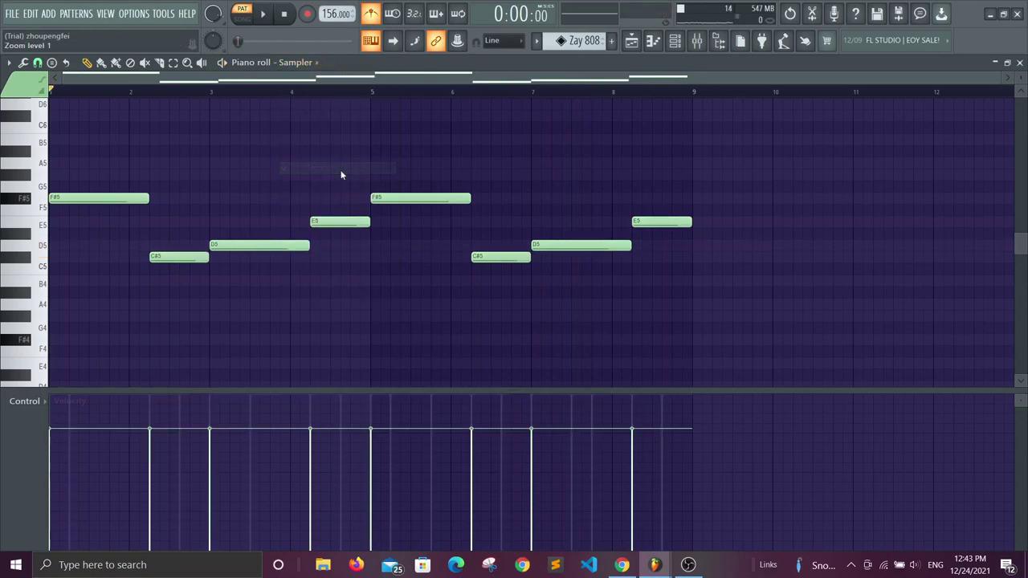
click(316, 64)
click(288, 239)
scroll(202, 252, up, 3)
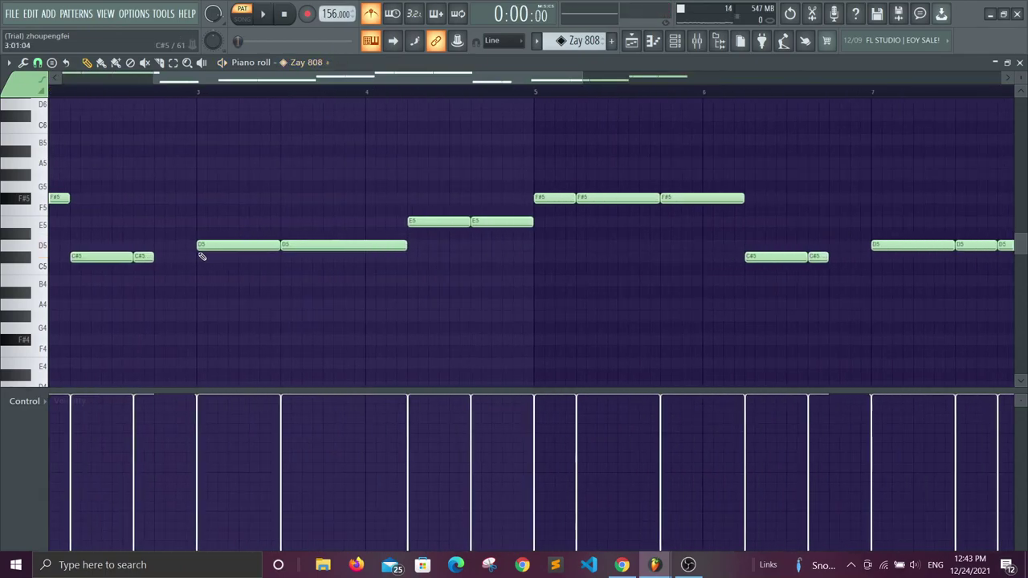
- Review the Zay 808 channel's sample settings and volume envelope, leaving the channel window and channel rack closed
click(677, 40)
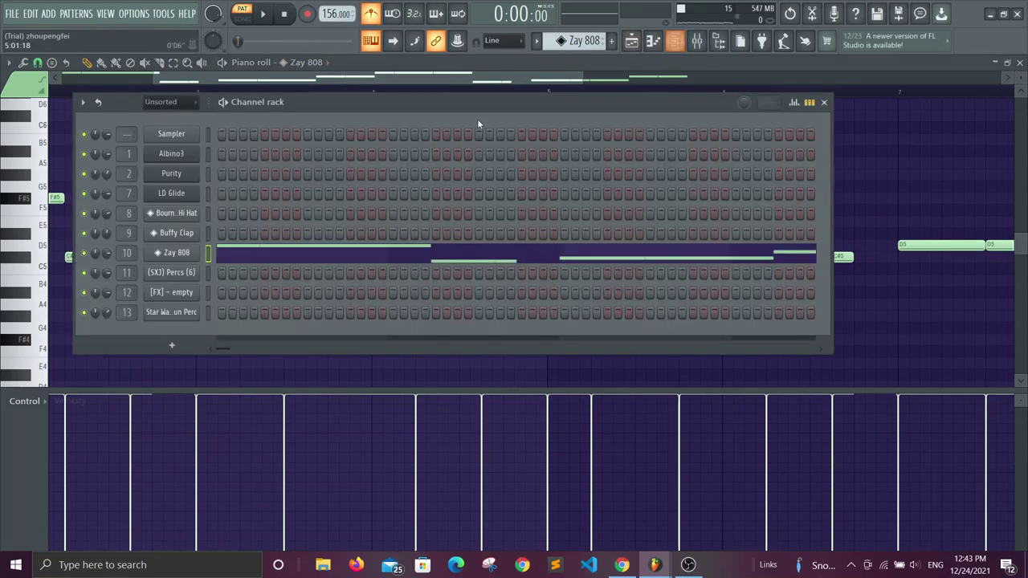
click(176, 252)
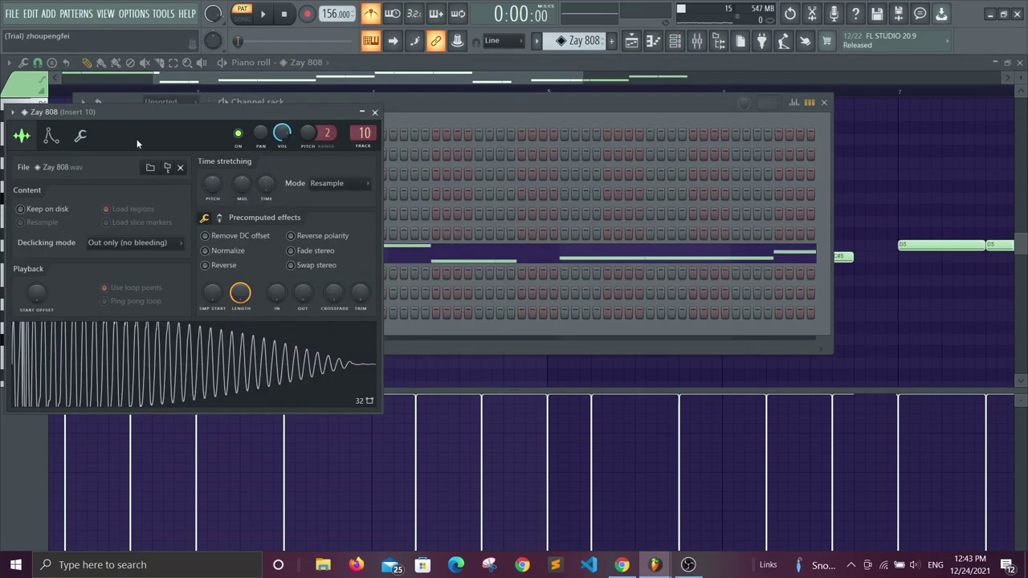
click(51, 136)
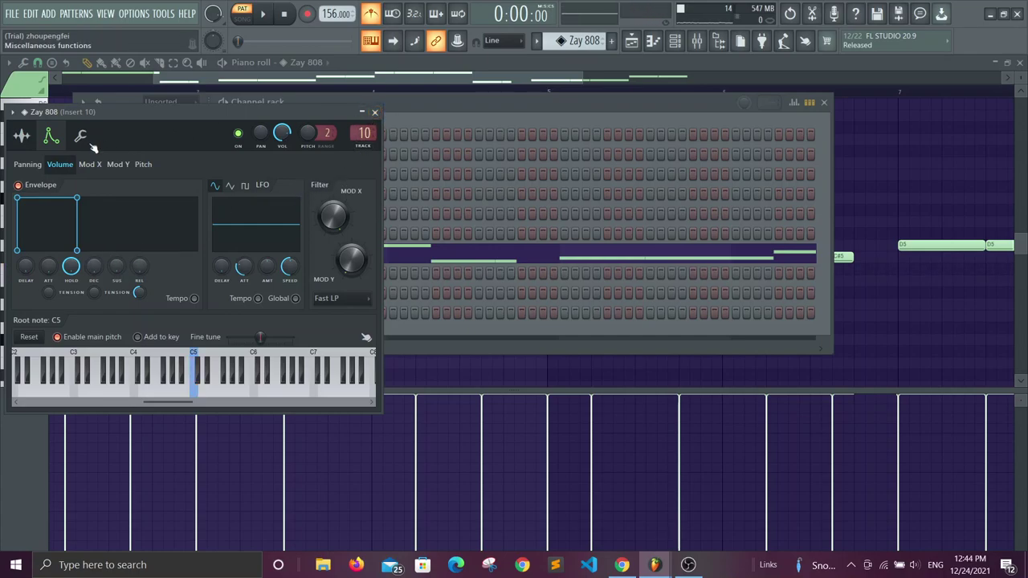
click(22, 145)
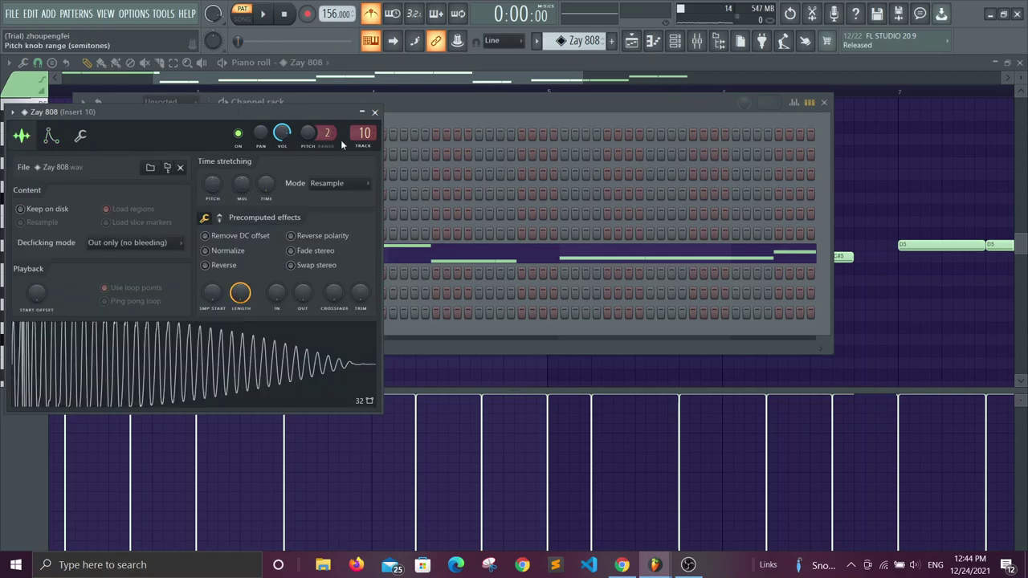
click(373, 112)
click(824, 103)
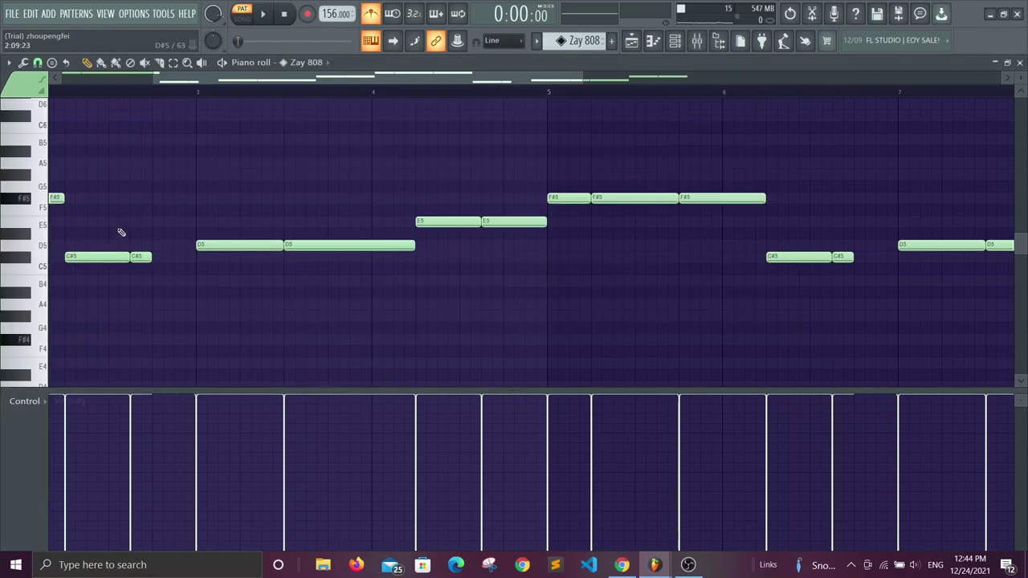
- Audition the Zay 808 bassline, extend the second C#5 note in bar 2 to the start of bar 3, and replay it
scroll(212, 74, up, 2)
key(space)
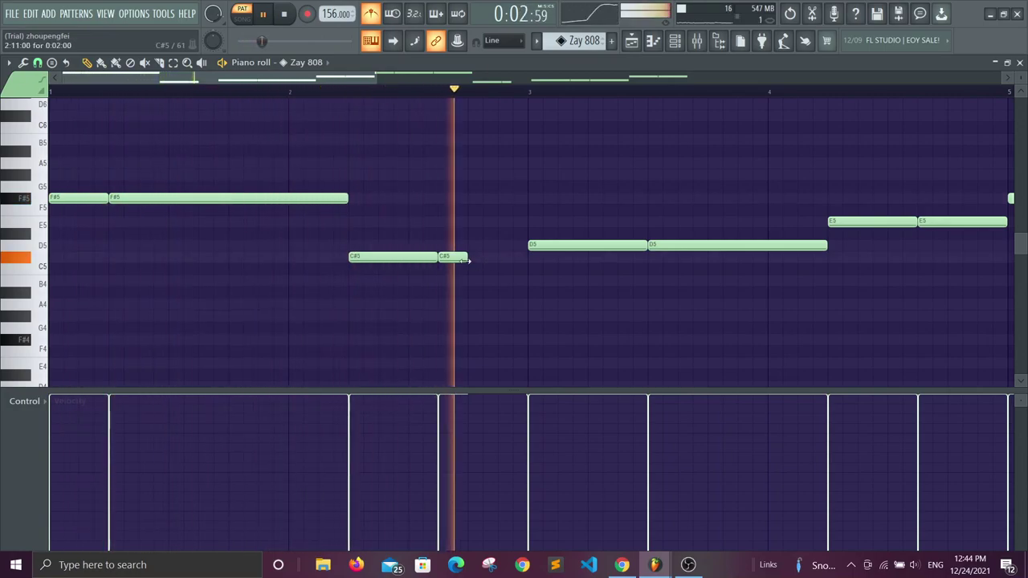
key(space)
drag(467, 257, 499, 258)
click(348, 88)
key(space)
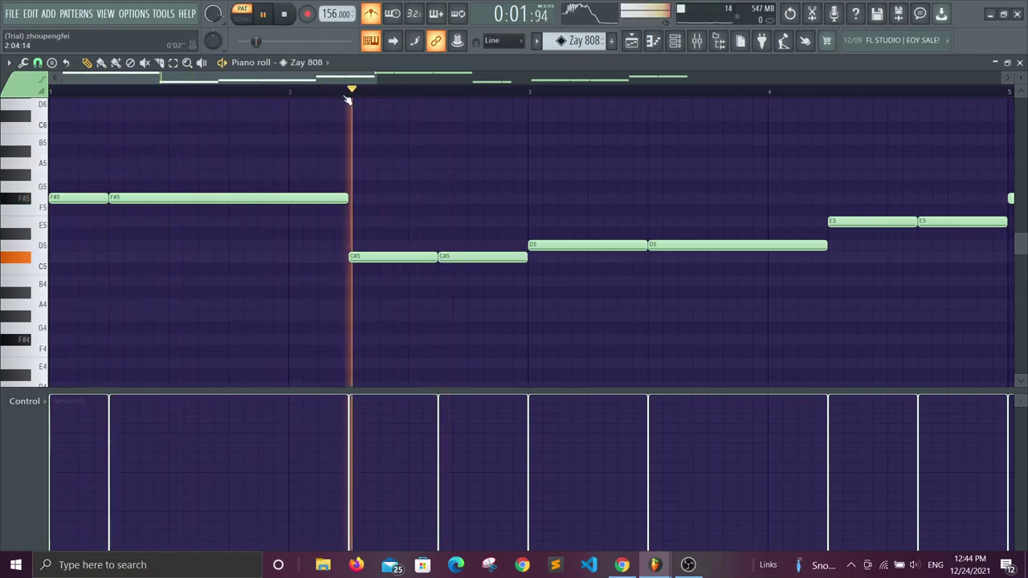
key(space)
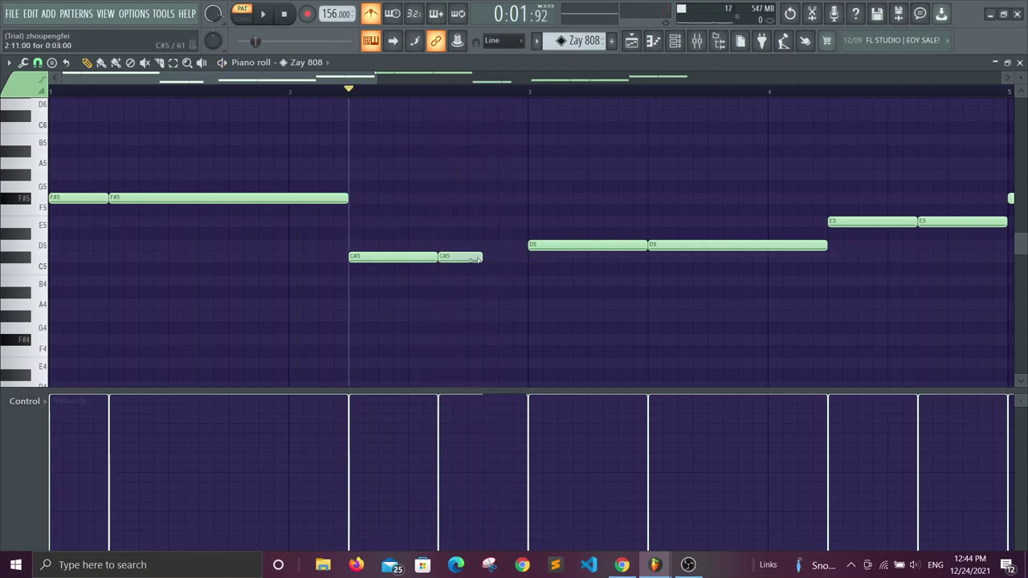
- Shorten the second C#5 note in bar 2 to 0:02:00, leaving a gap before bar 3, and play the bassline
drag(482, 259, 467, 259)
key(space)
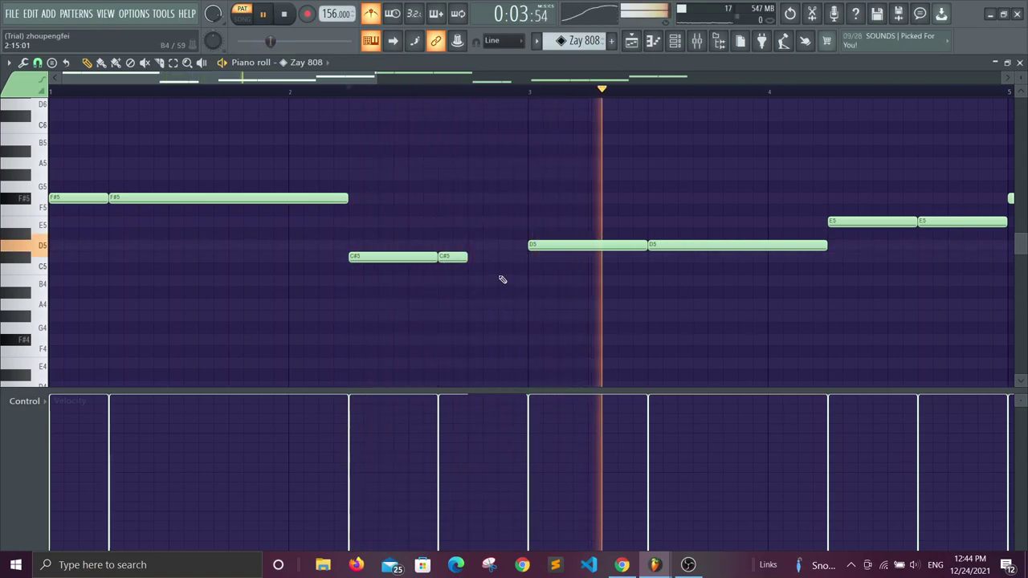
scroll(503, 280, down, 4)
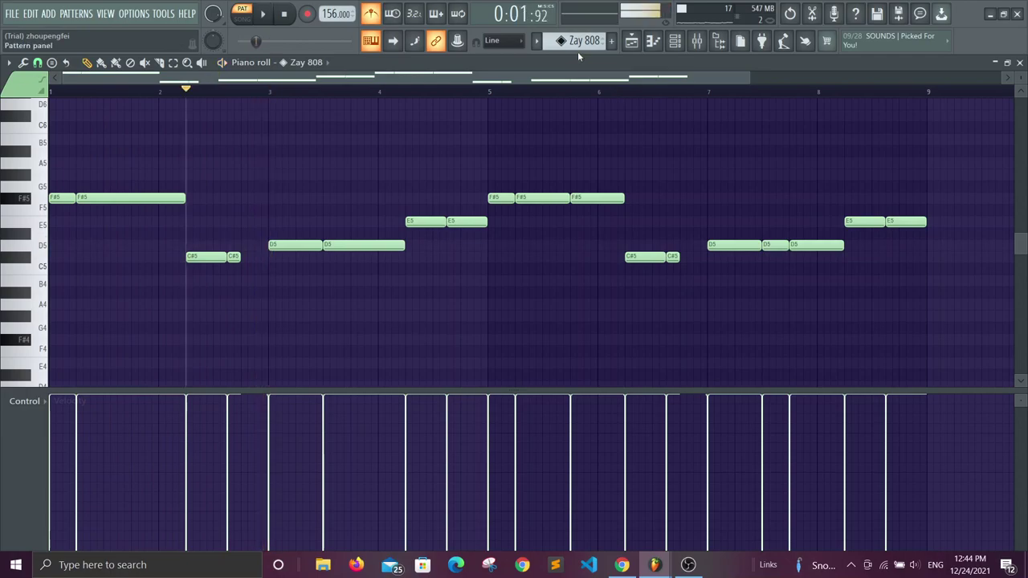
- Open the Albino3 pattern from the playlist and delete all notes in its Sampler channel
click(633, 40)
scroll(234, 122, down, 1)
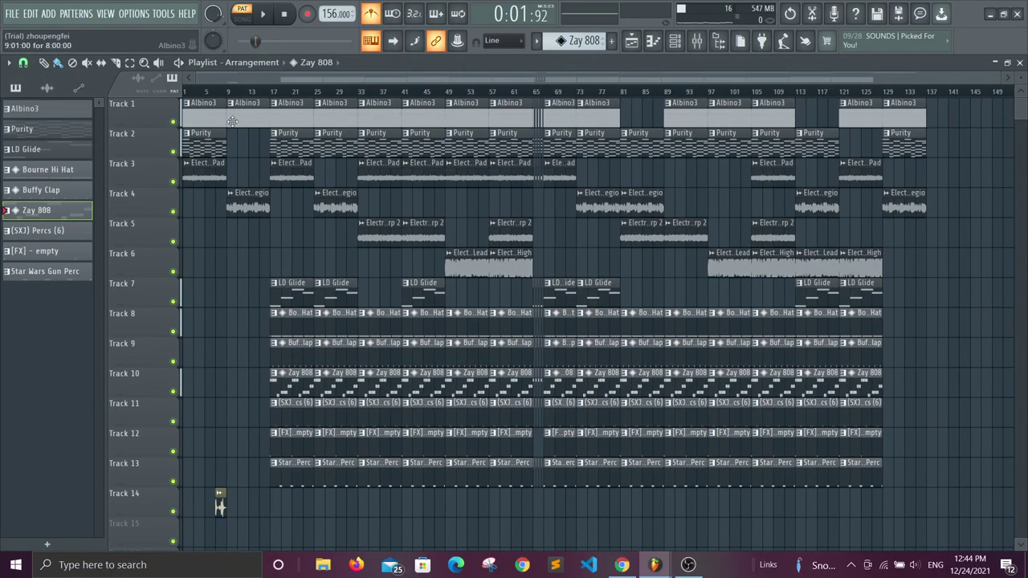
click(655, 41)
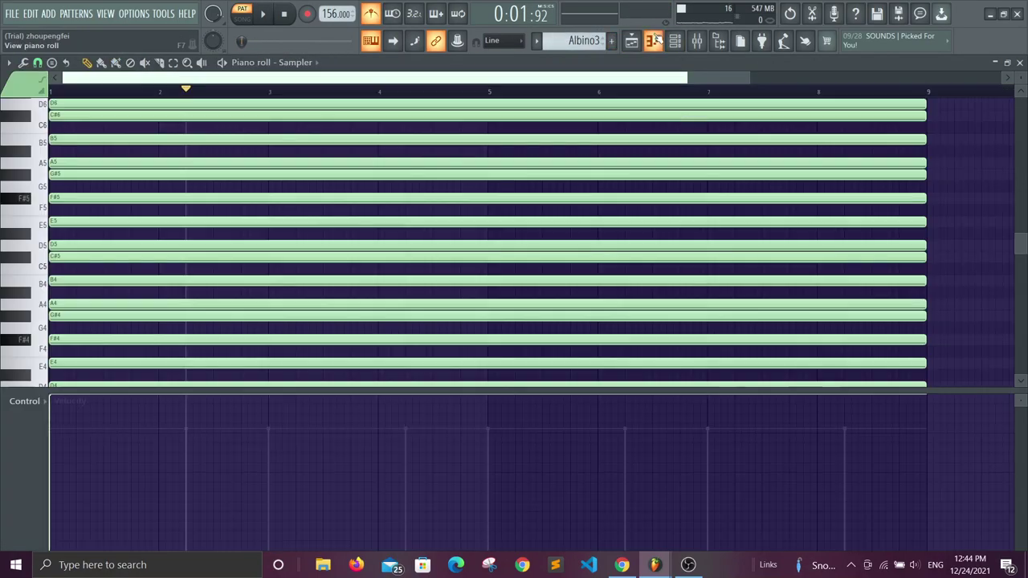
key(Delete)
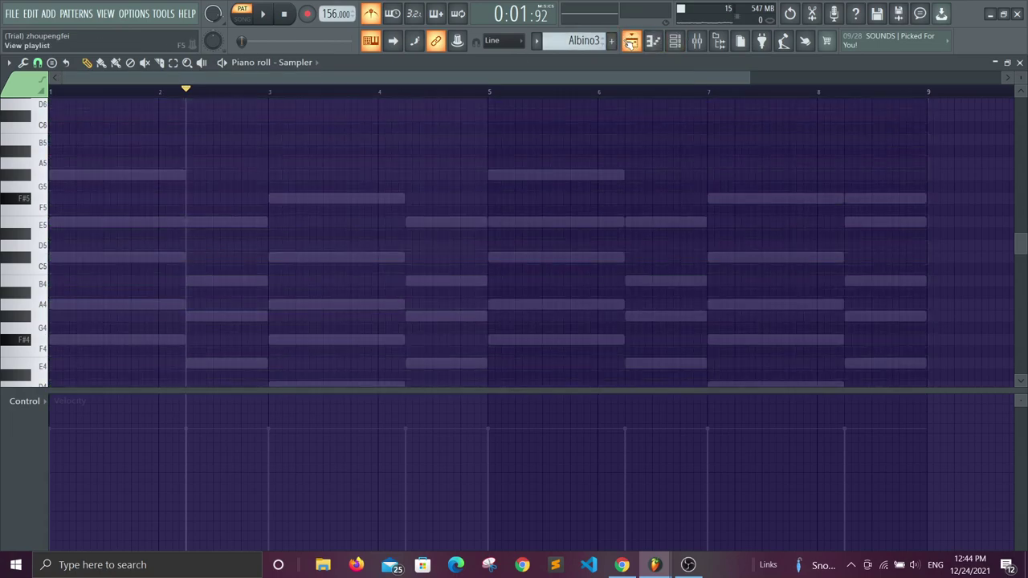
- Play the full arrangement in song mode from bar 9
click(630, 42)
click(227, 92)
key(space)
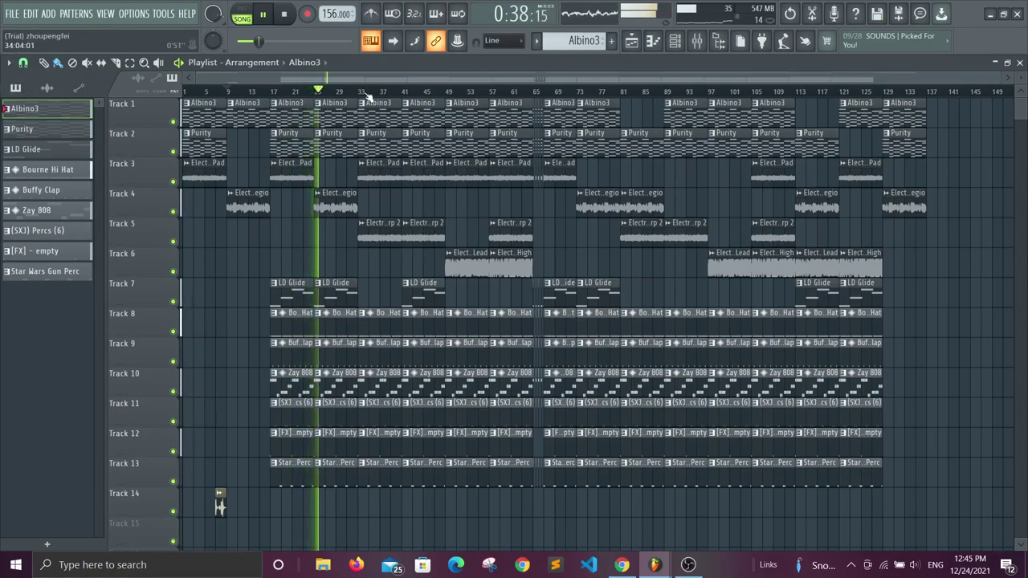
- Audition the ElectraX Arpegio on Track 4 and the ElectraX Pad on Track 3 in solo, re-enabling all tracks after each
right_click(173, 211)
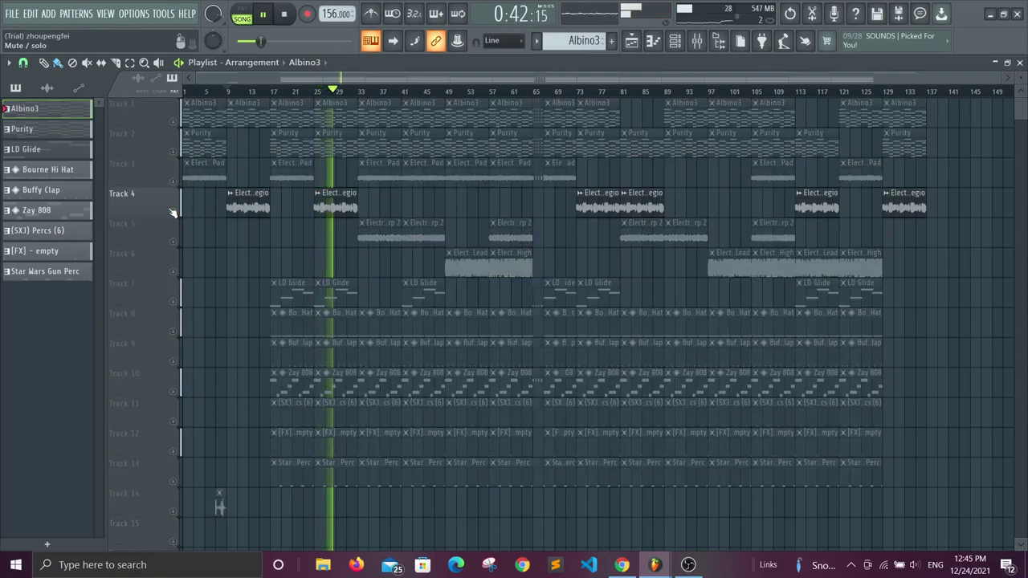
right_click(172, 211)
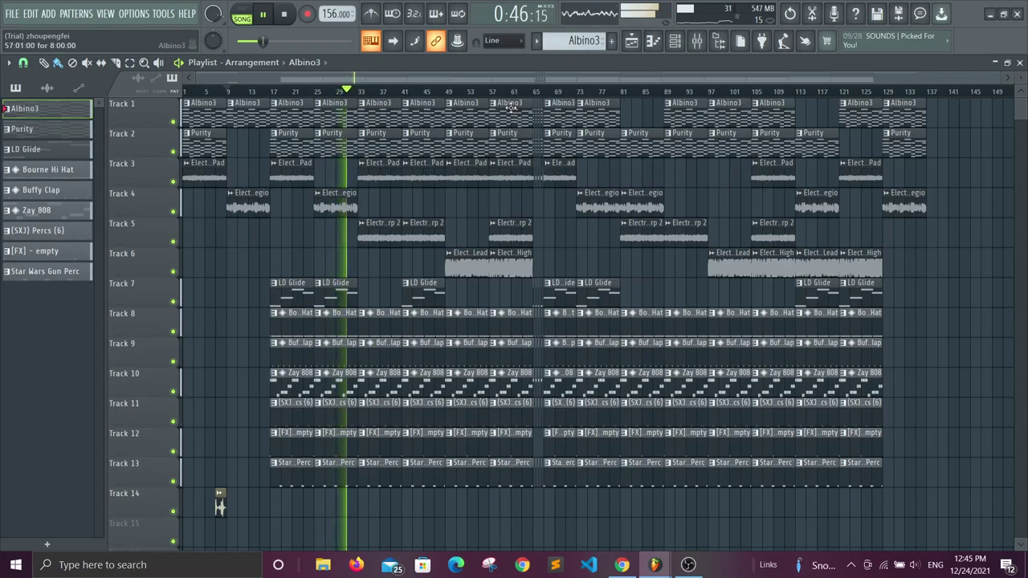
right_click(173, 182)
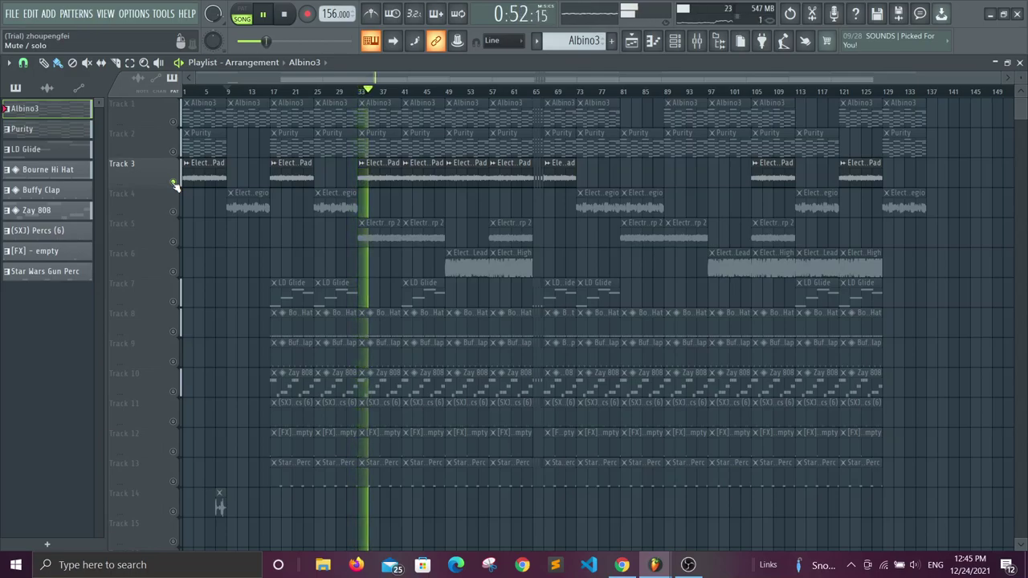
right_click(175, 183)
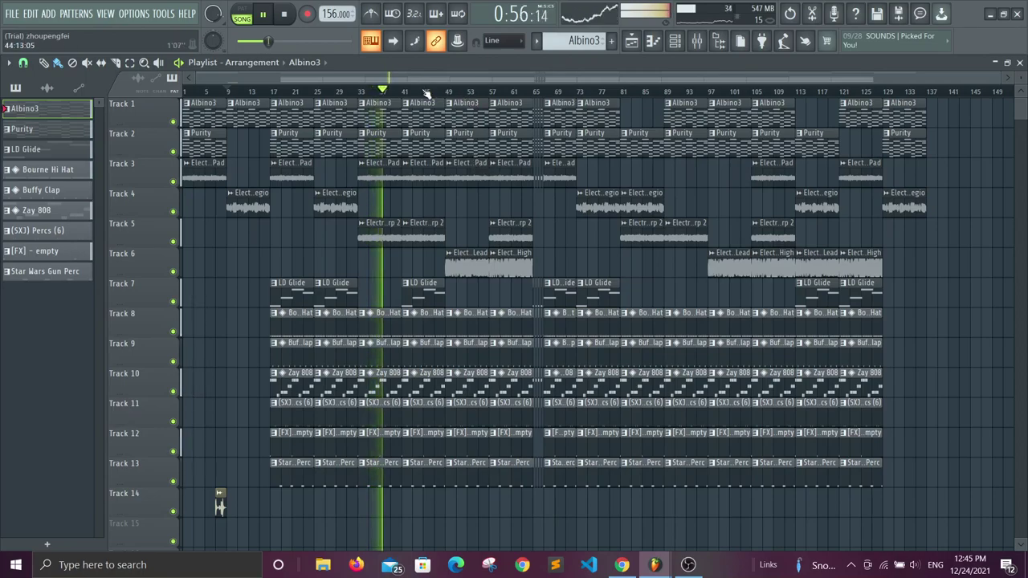
- Jump playback to bar 57 and audition the ElectraX Lead High on Track 6 in solo, leaving all tracks enabled
click(492, 94)
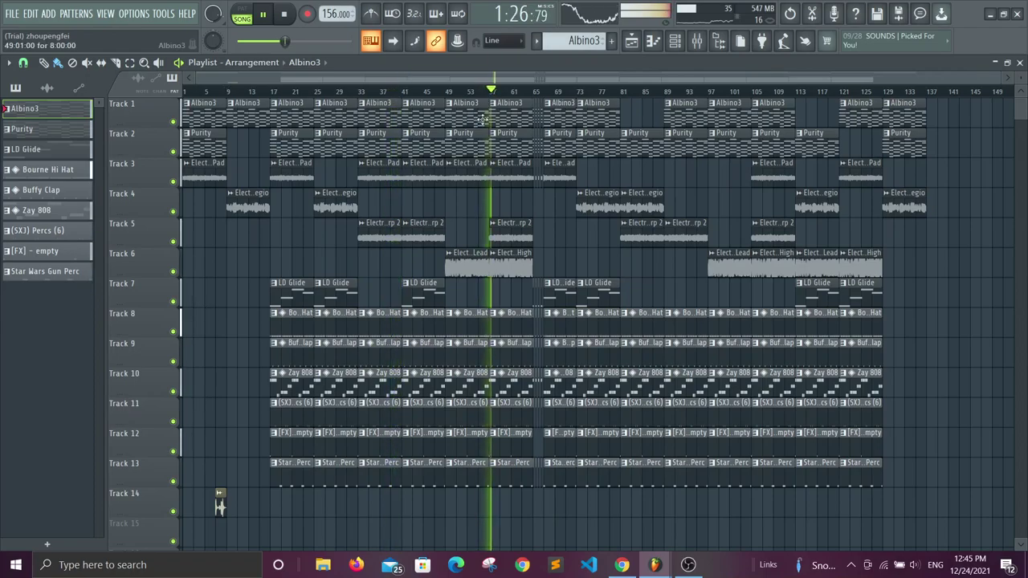
scroll(564, 261, up, 2)
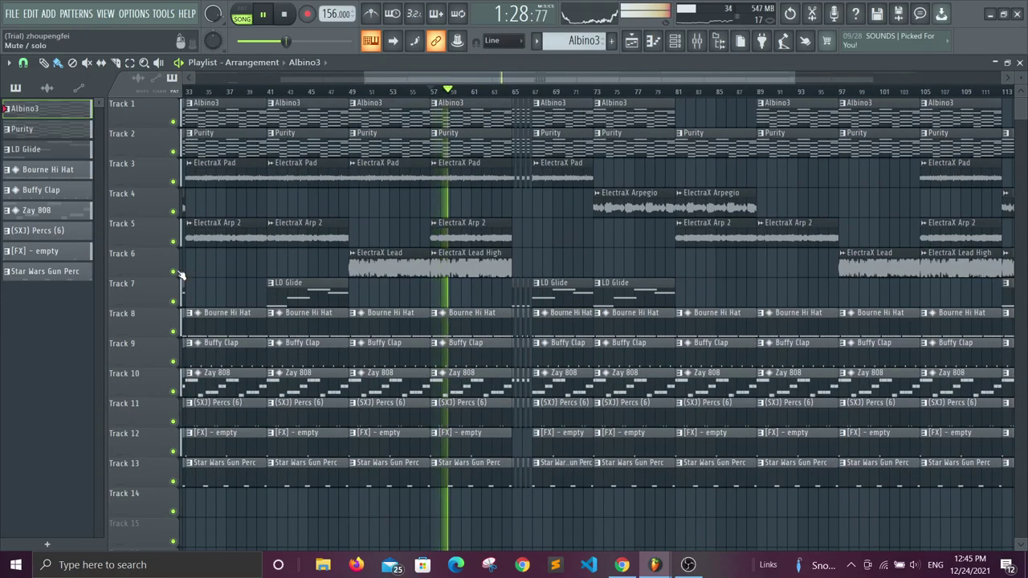
right_click(174, 271)
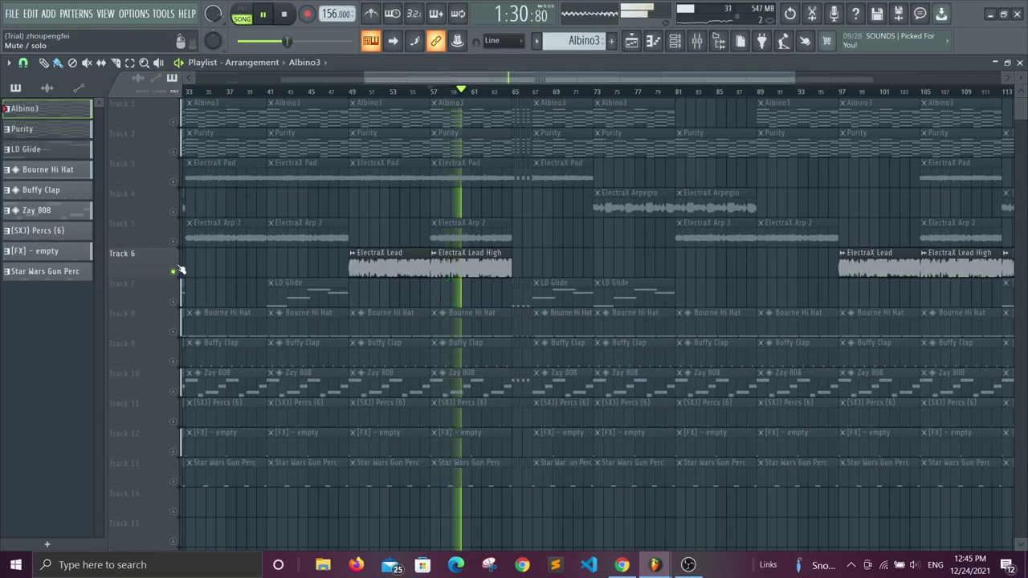
right_click(174, 272)
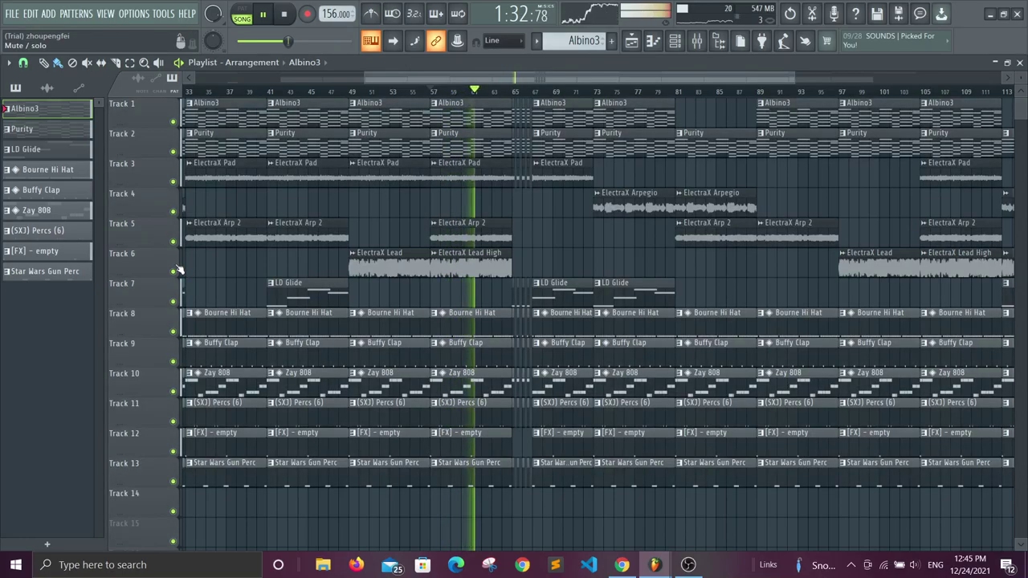
- Follow the playing arrangement through to bar 73 with the whole song's clips in view, and stop playback
scroll(454, 296, up, 2)
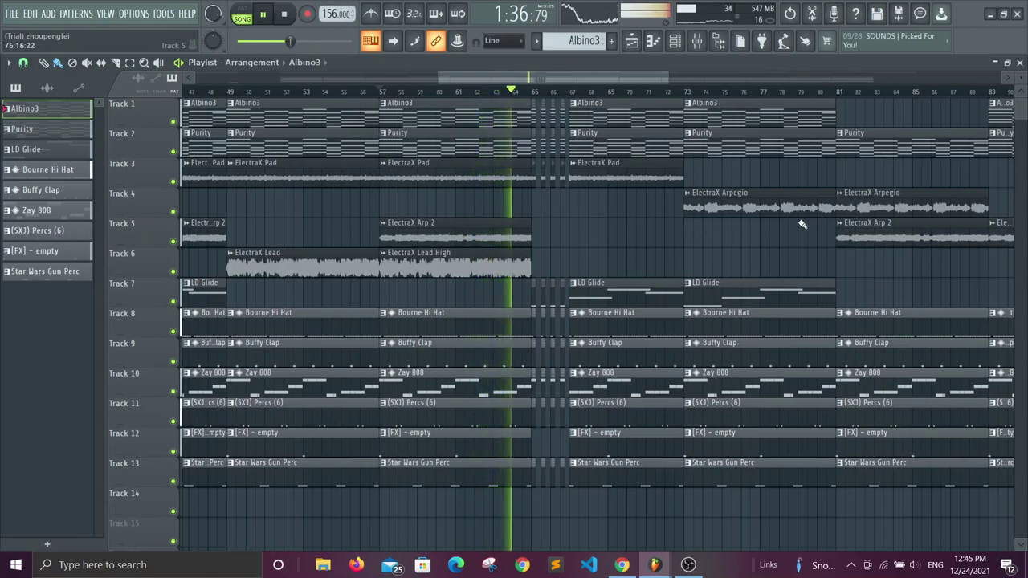
scroll(746, 290, down, 2)
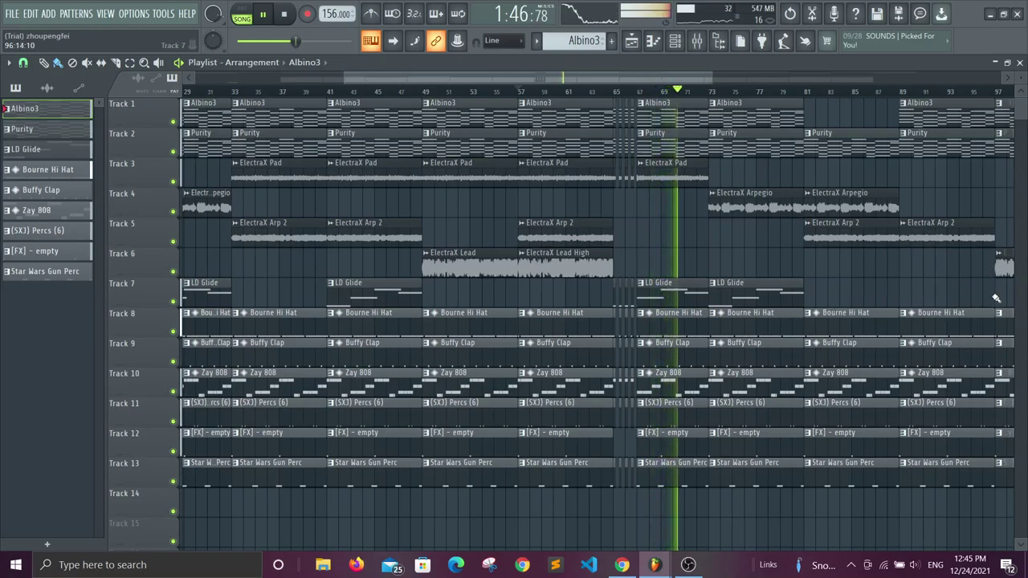
scroll(876, 282, down, 3)
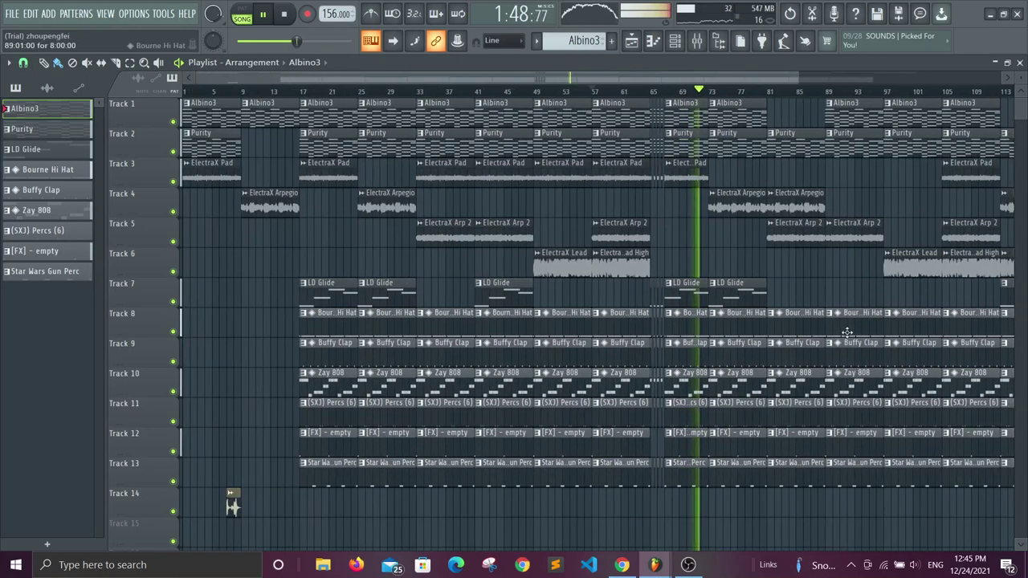
scroll(874, 199, down, 1)
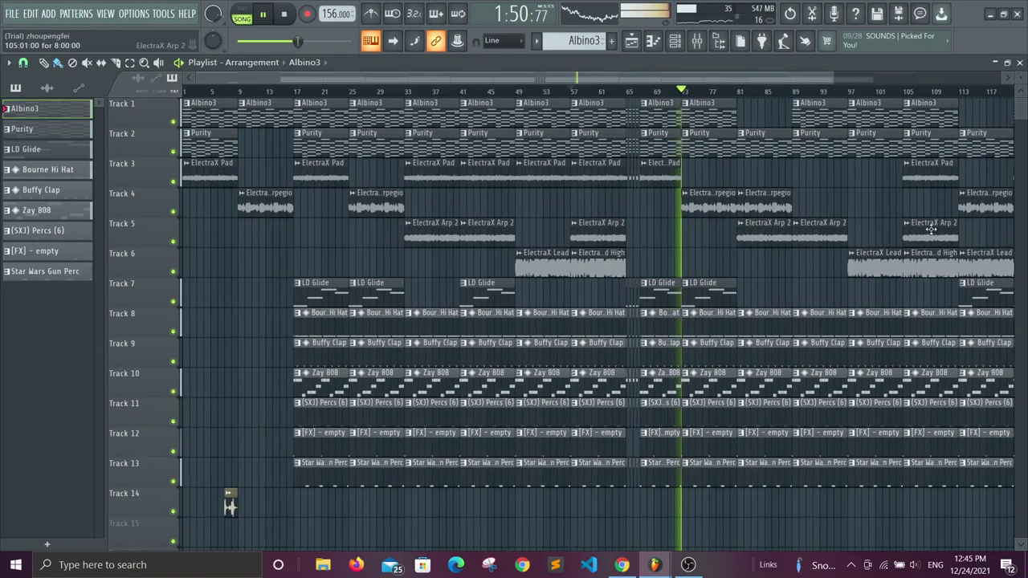
key(space)
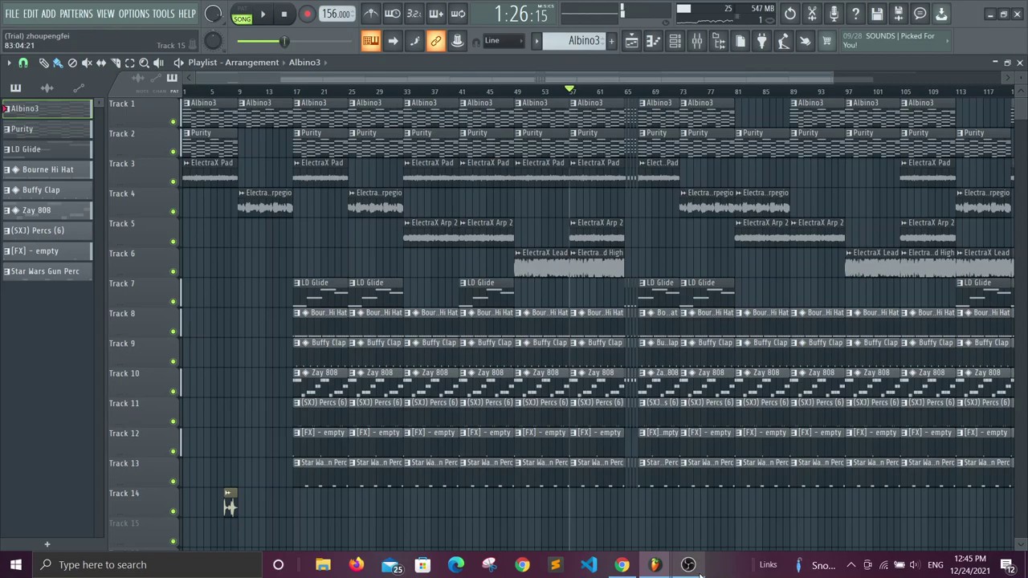
- Play the arrangement from about bar 75 and switch to OBS with the song still playing
click(694, 91)
key(space)
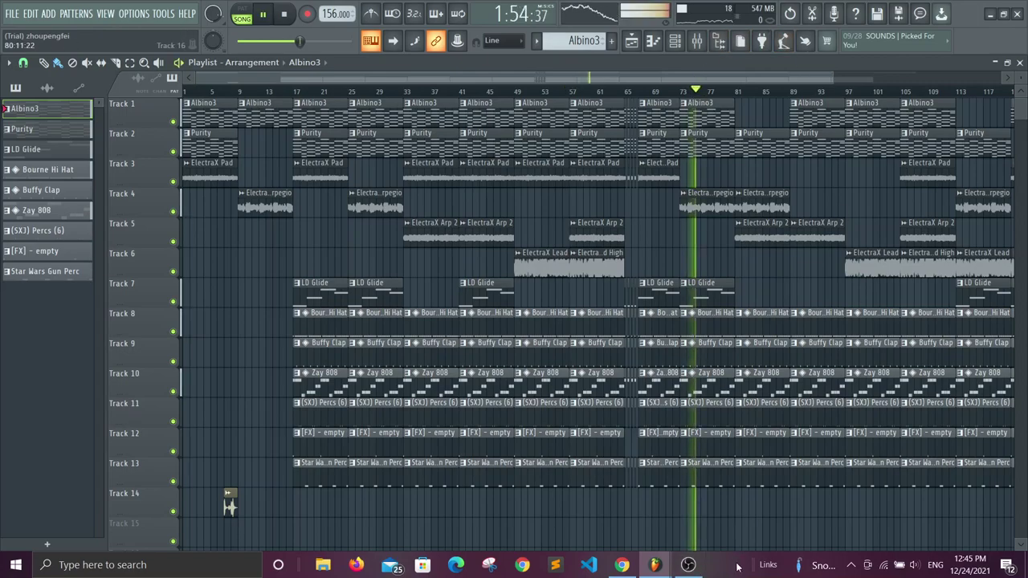
click(689, 565)
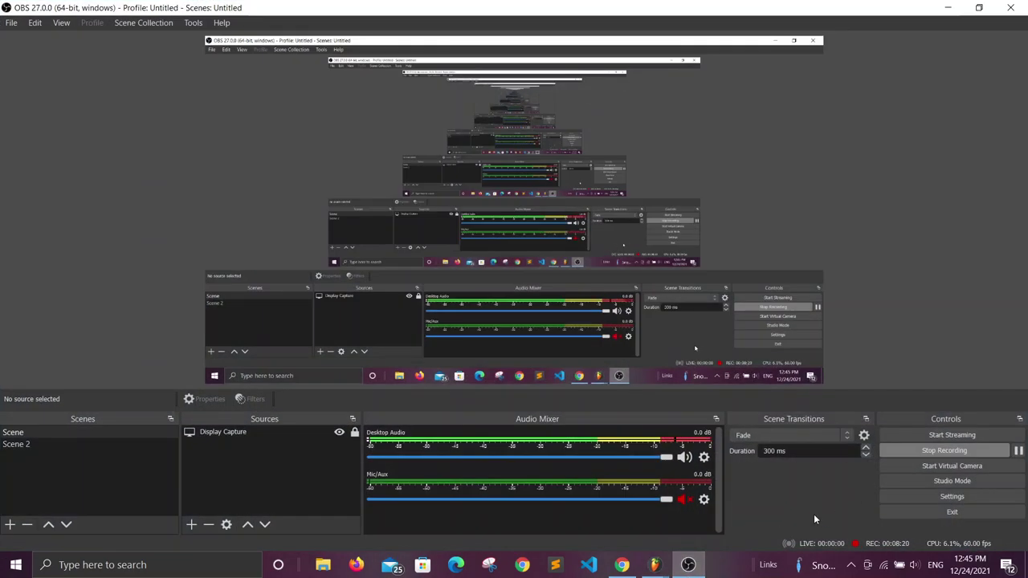